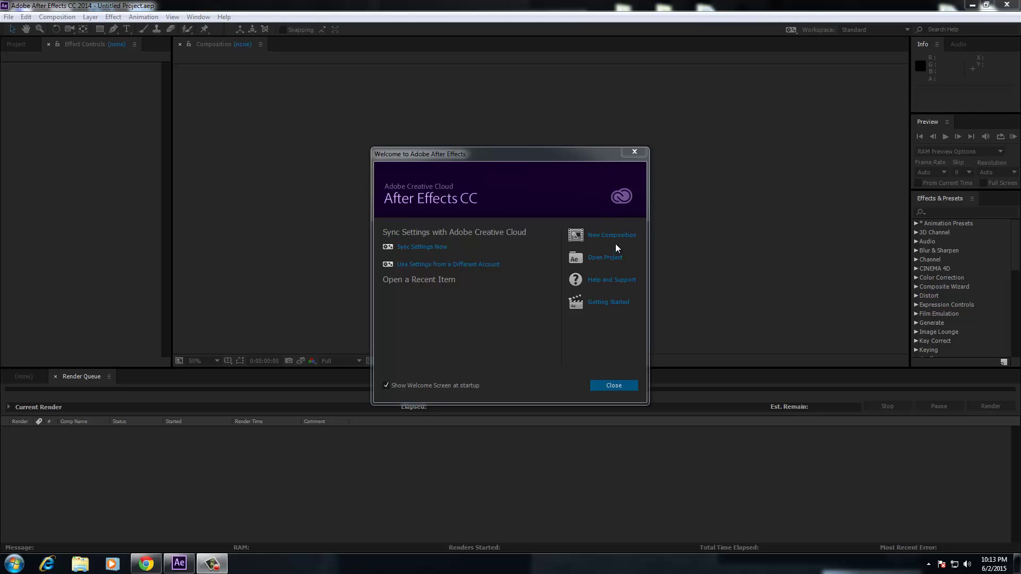
# Step: Create Comp 1 containing a new Dark Gray Solid 1 layer
pyautogui.click(596, 234)
pyautogui.click(563, 398)
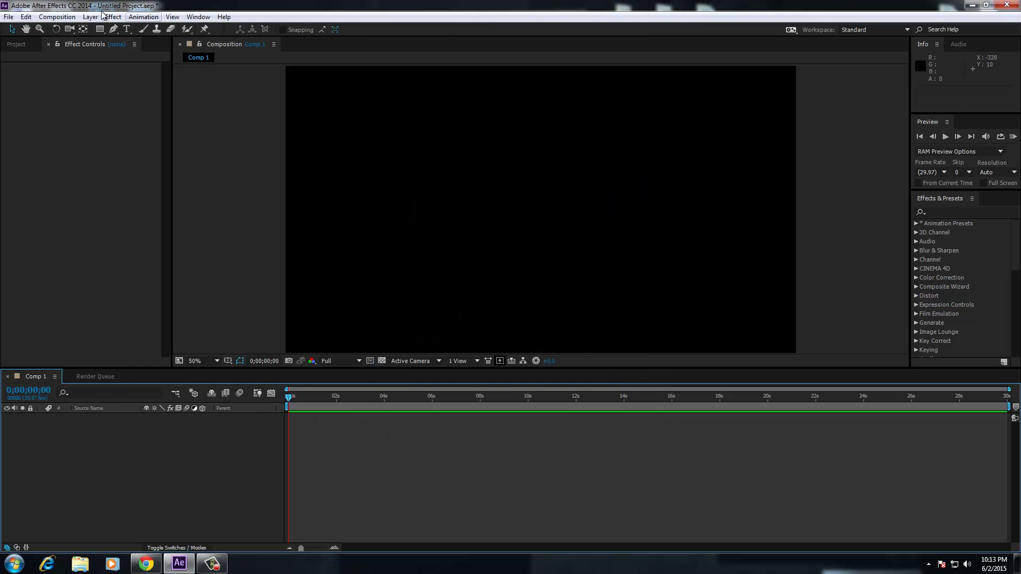
pyautogui.click(92, 17)
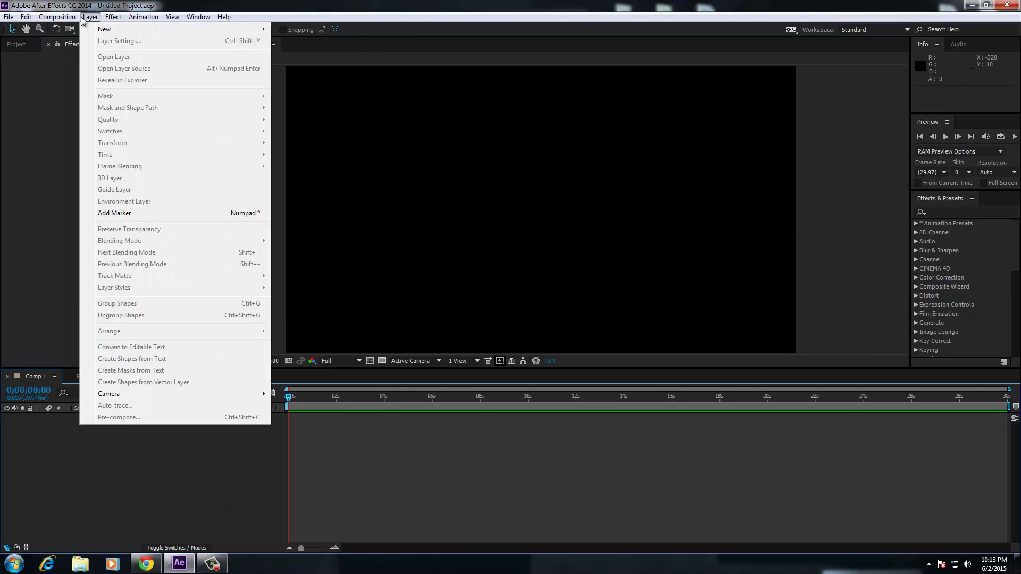
pyautogui.moveTo(173, 31)
pyautogui.click(290, 41)
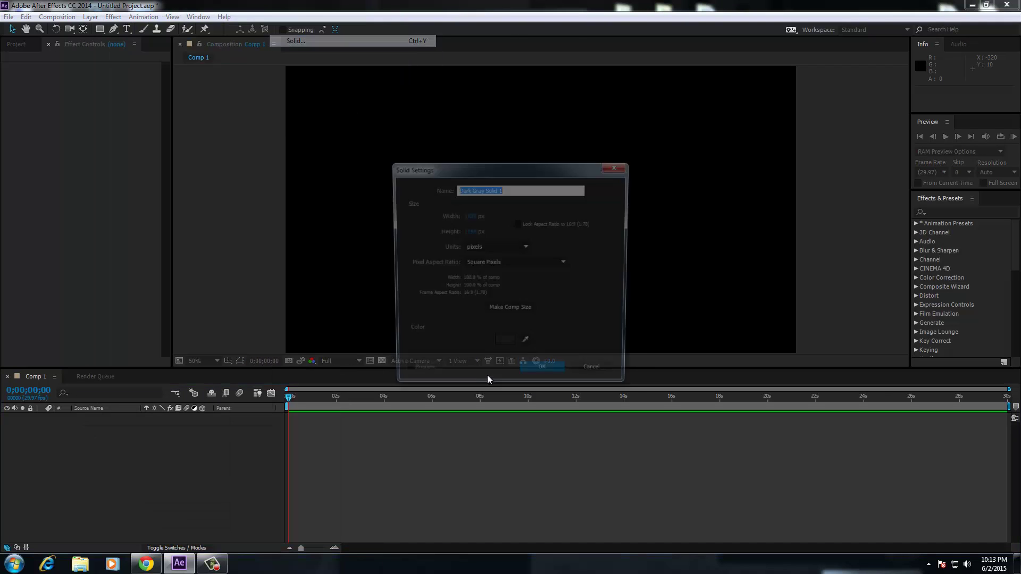
pyautogui.click(540, 375)
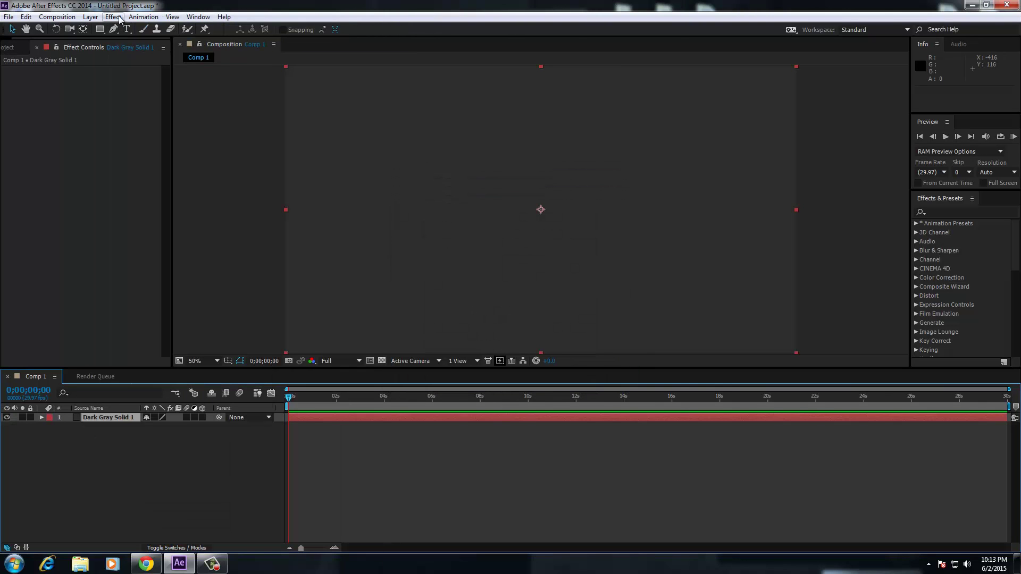
# Step: Apply the Video Copilot Element effect to the solid
pyautogui.click(113, 17)
pyautogui.moveTo(250, 524)
pyautogui.click(301, 481)
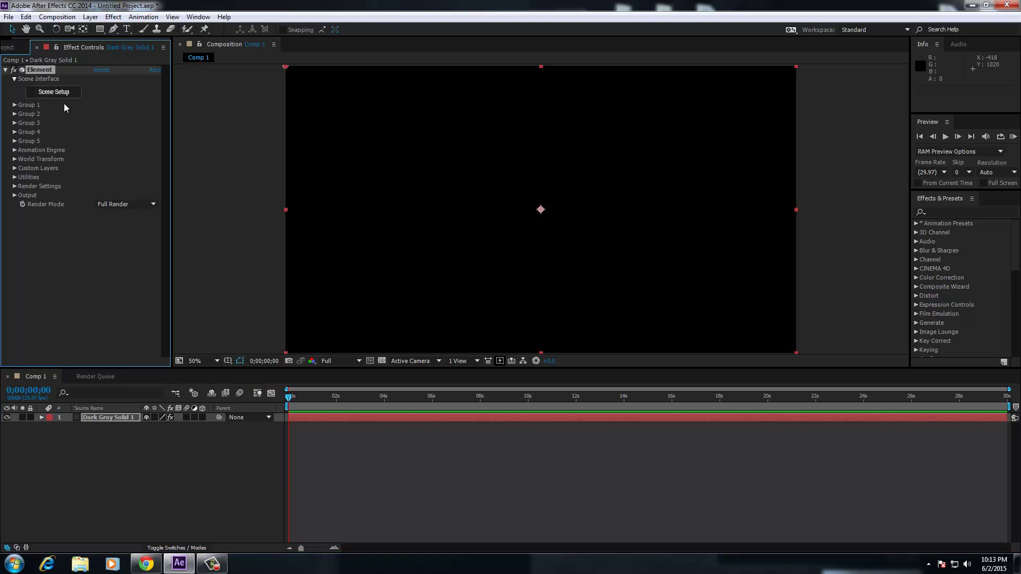
# Step: Open Element's Scene Setup and enlarge the Preview viewport taller and wider, orbiting the empty grid
pyautogui.click(58, 94)
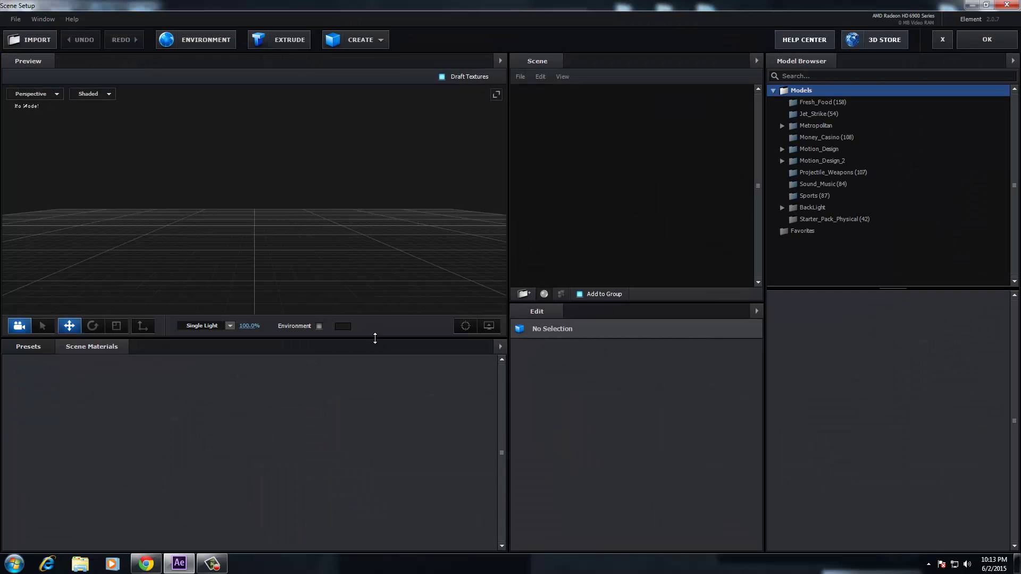
pyautogui.moveTo(375, 338); pyautogui.dragTo(381, 405)
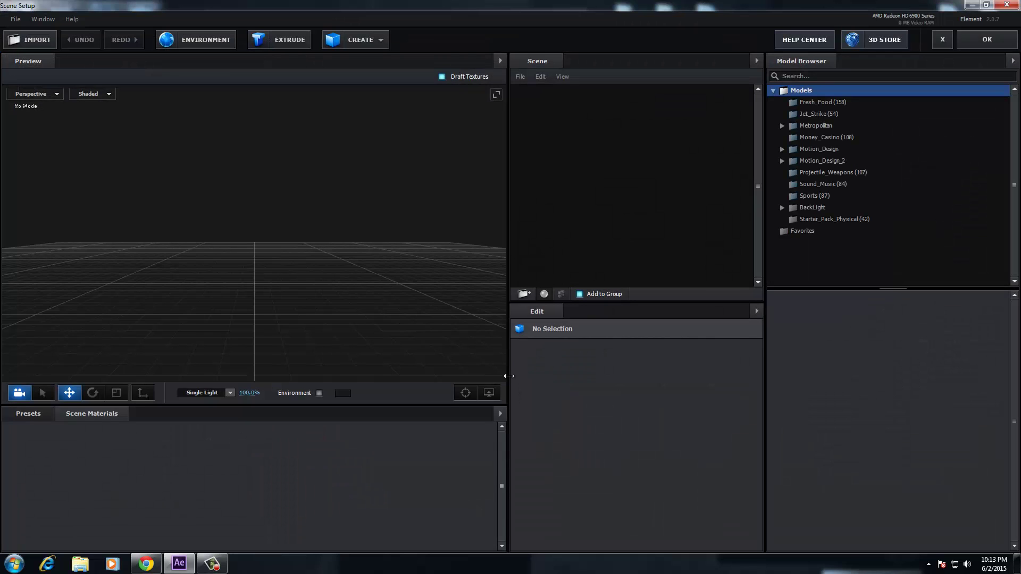
pyautogui.moveTo(511, 378); pyautogui.dragTo(521, 375)
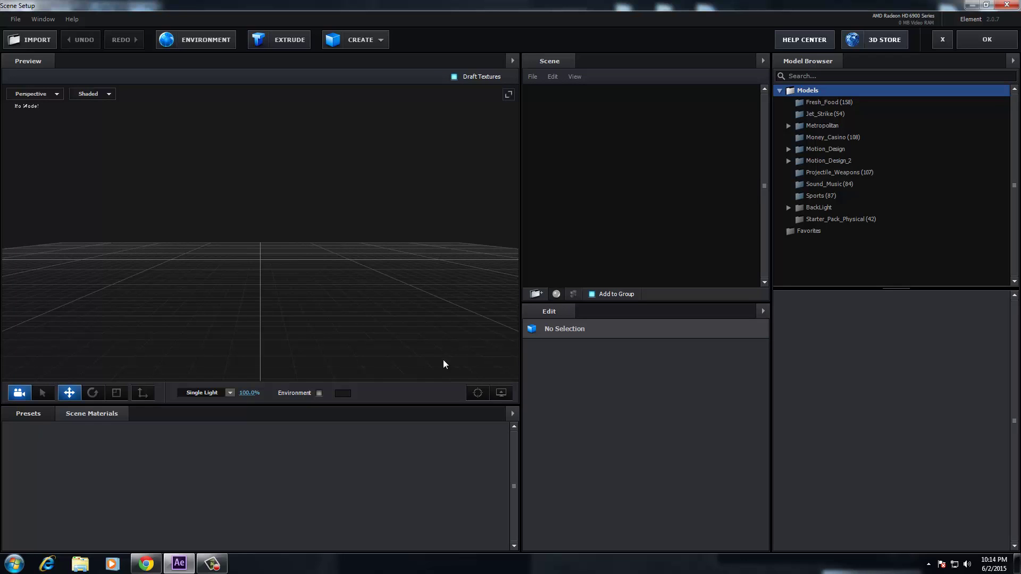
pyautogui.moveTo(451, 363); pyautogui.dragTo(325, 331)
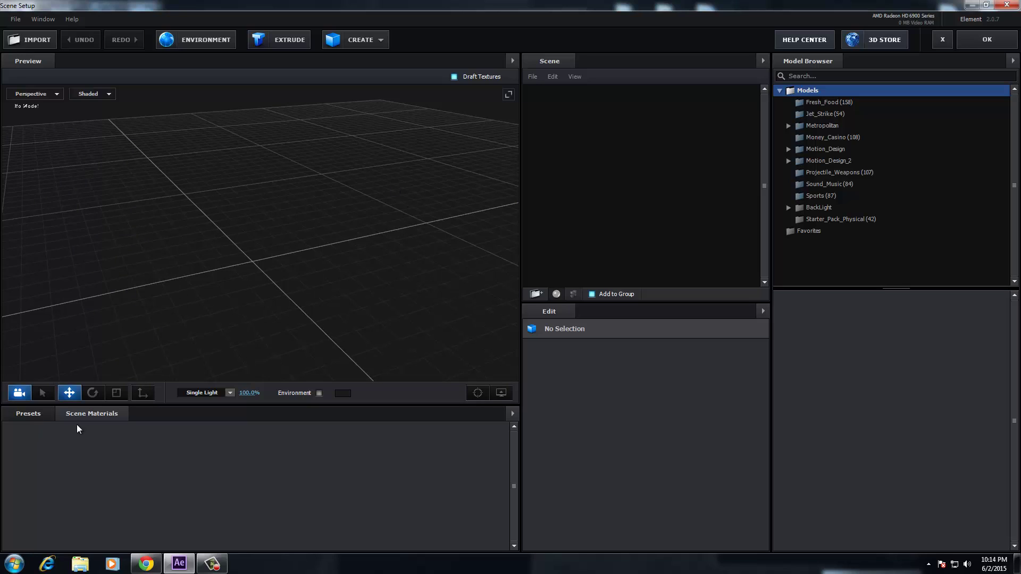
pyautogui.moveTo(312, 317); pyautogui.dragTo(262, 308)
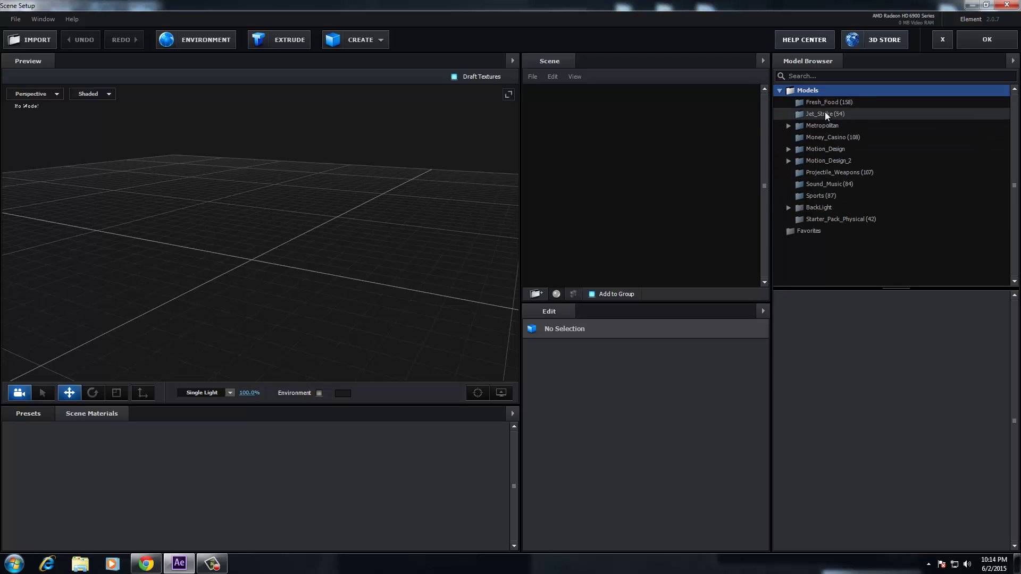
# Step: Show the Presets library, expanding Bevels, Materials and Environment, and browse BackLight_Environments
pyautogui.click(22, 414)
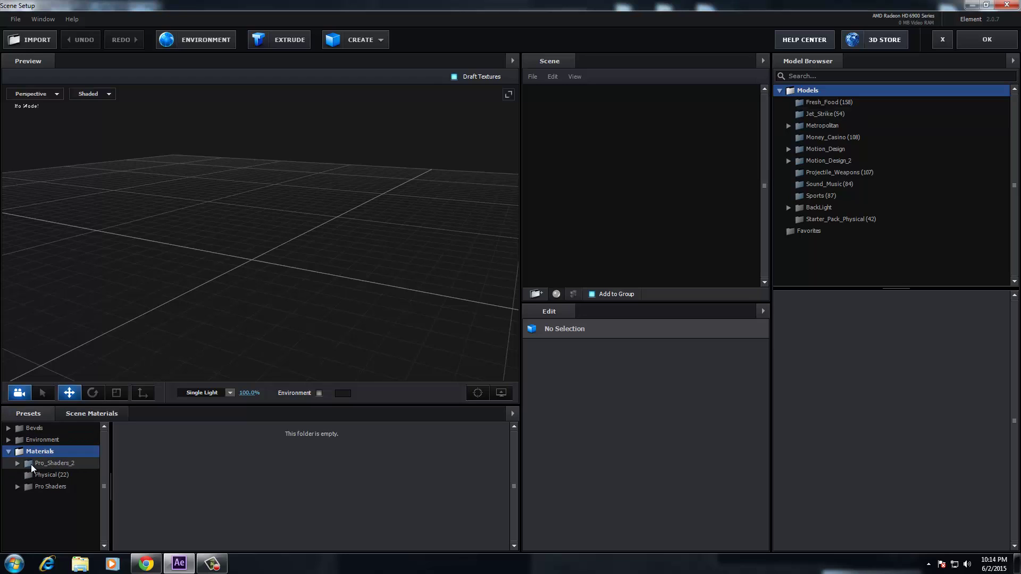
pyautogui.click(9, 440)
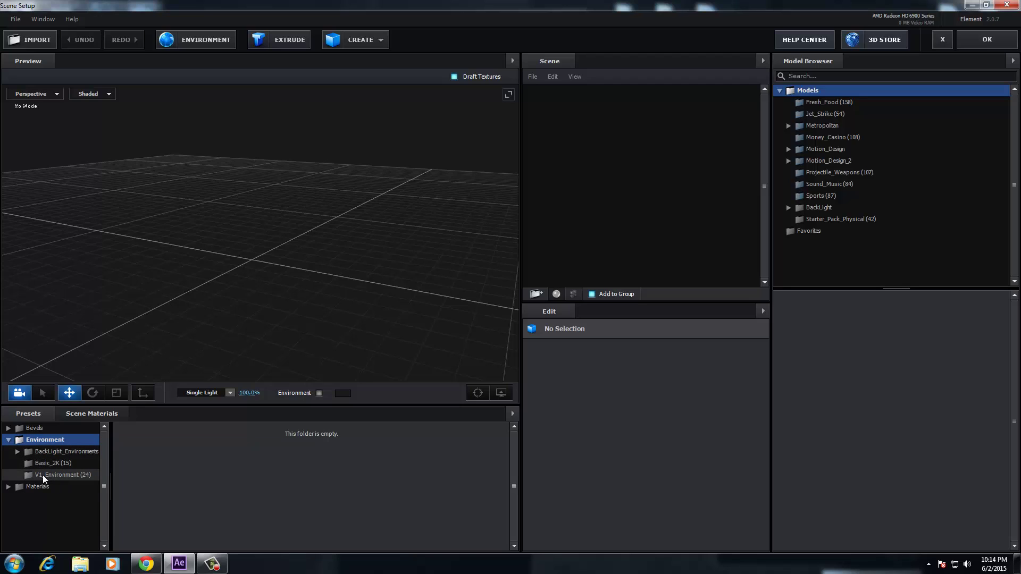
pyautogui.click(21, 486)
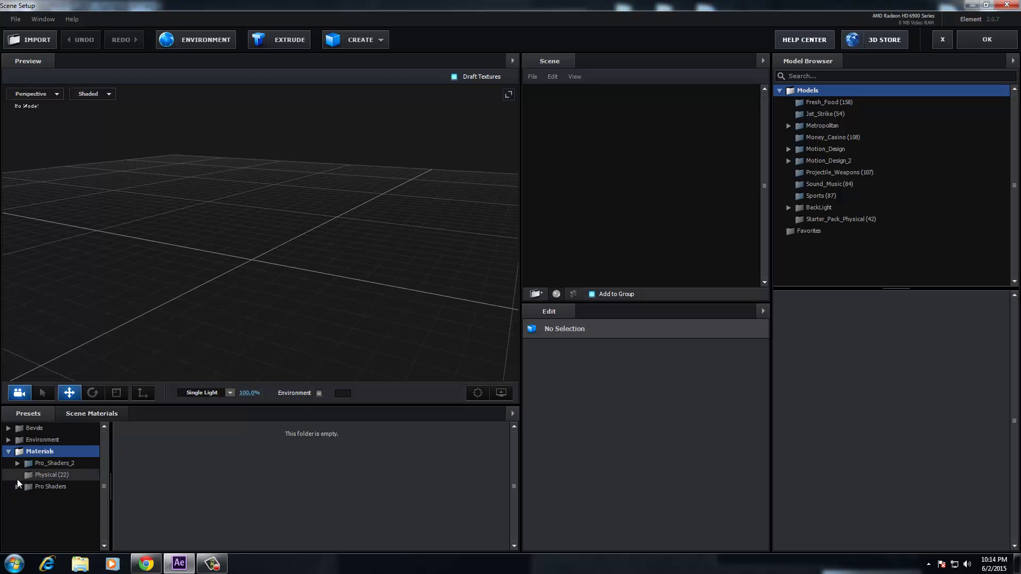
pyautogui.click(10, 429)
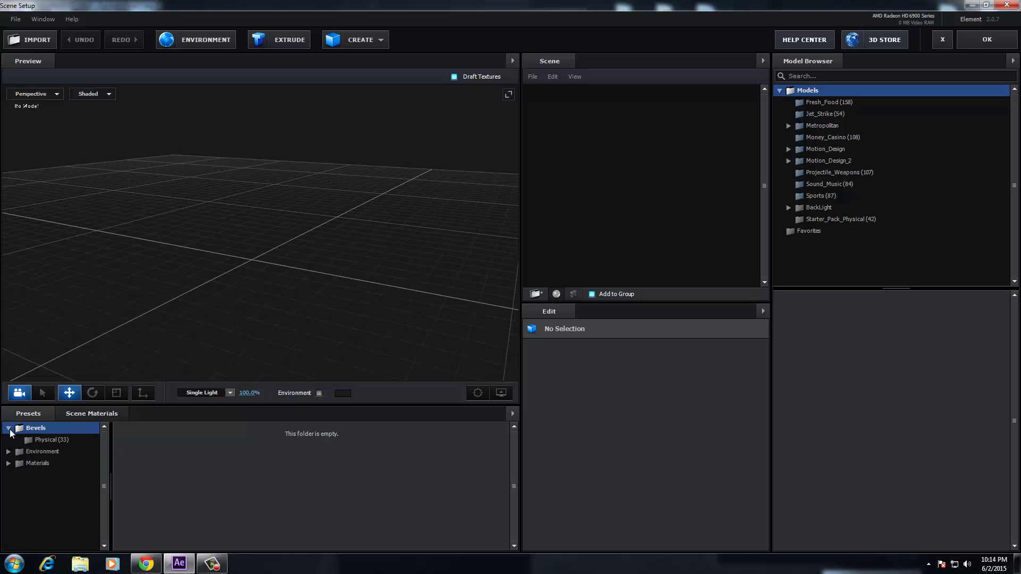
pyautogui.click(11, 441)
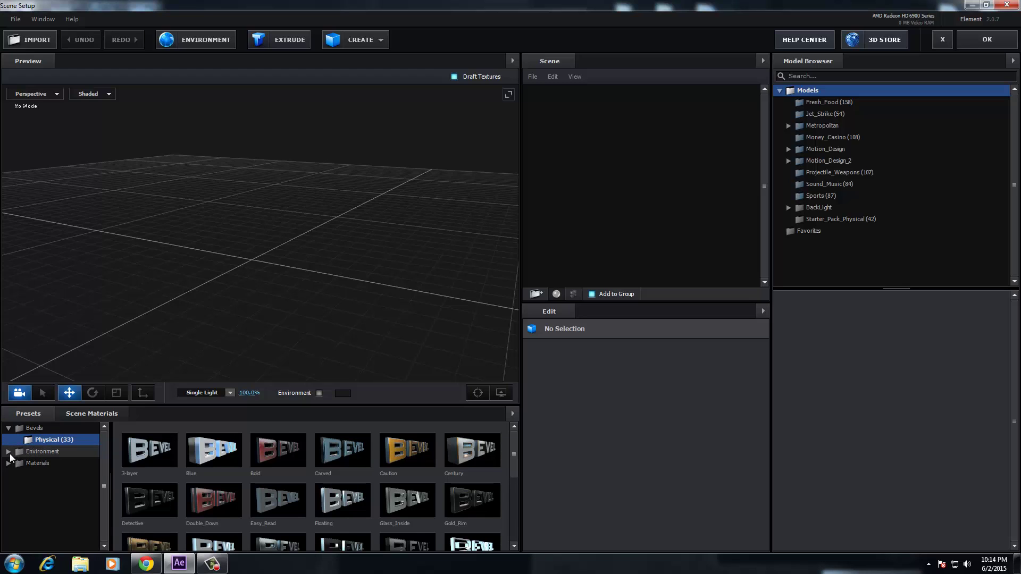
pyautogui.click(9, 453)
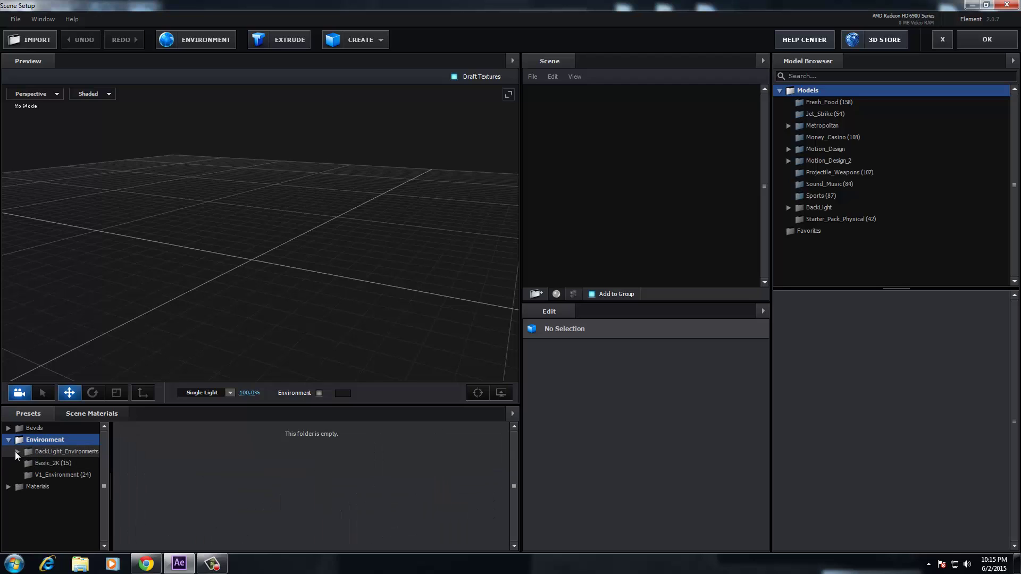
pyautogui.click(17, 452)
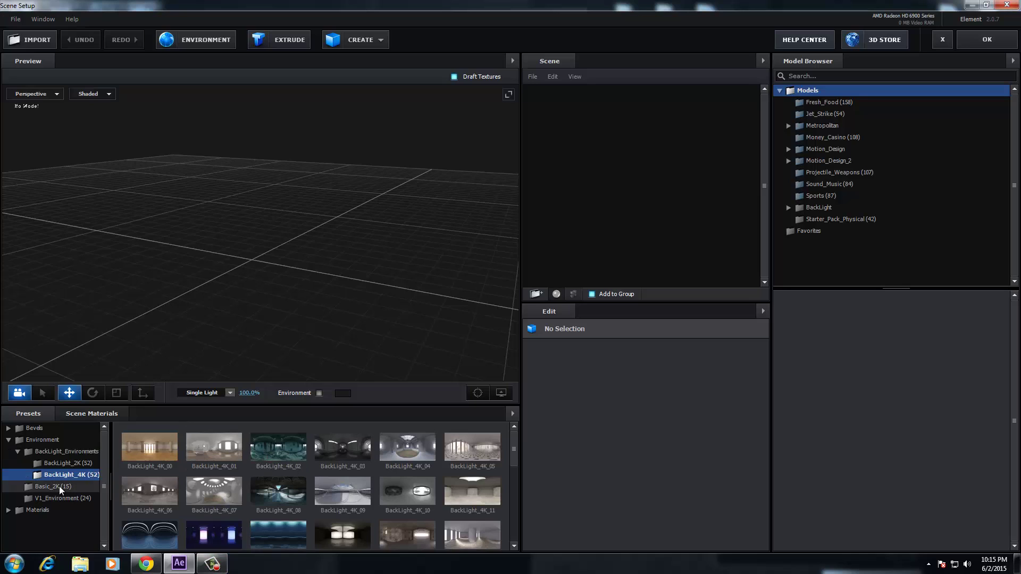
pyautogui.click(17, 453)
# Step: Add the Ground_Assault model from the Jet_Strike pack, dismissing the texture size warning
pyautogui.click(18, 452)
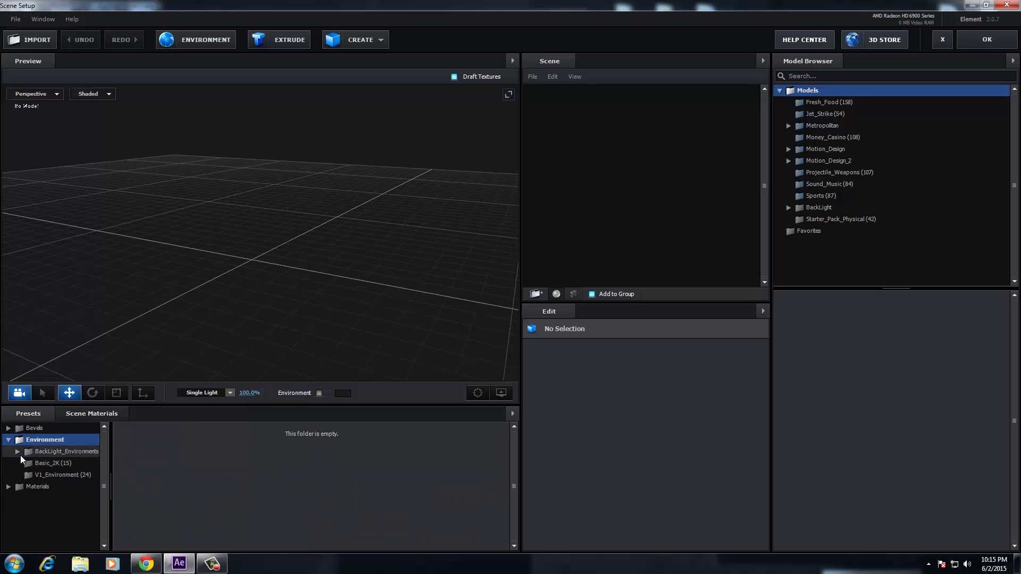
pyautogui.click(18, 451)
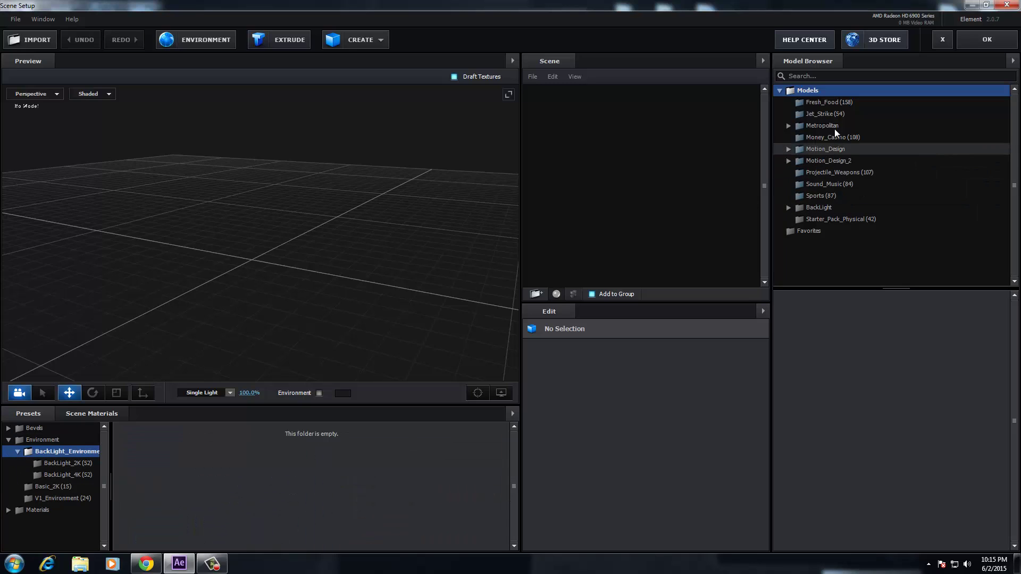
pyautogui.click(821, 114)
pyautogui.moveTo(1015, 380); pyautogui.dragTo(1016, 407)
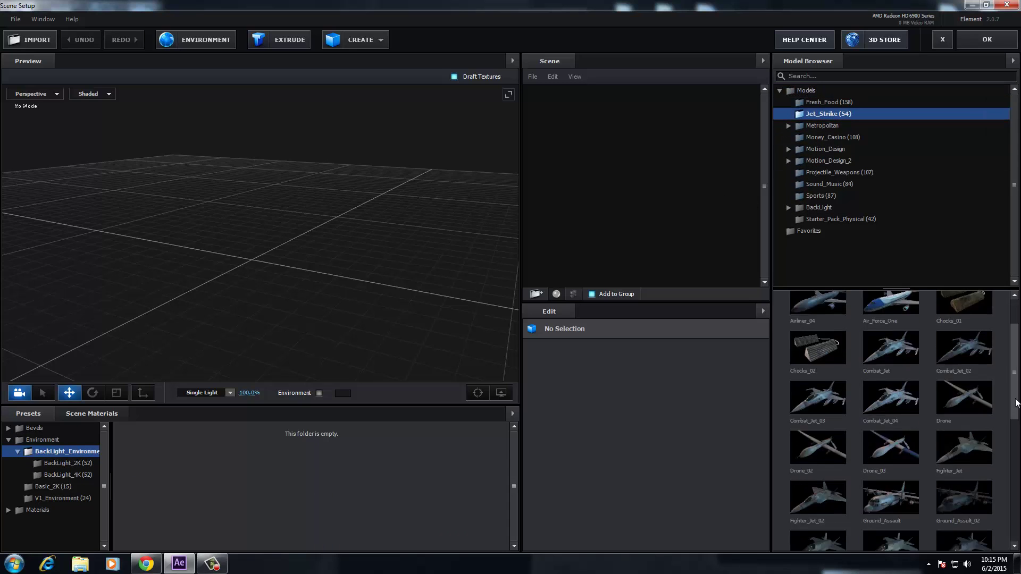
pyautogui.scroll(-1, 1017, 406)
pyautogui.click(883, 444)
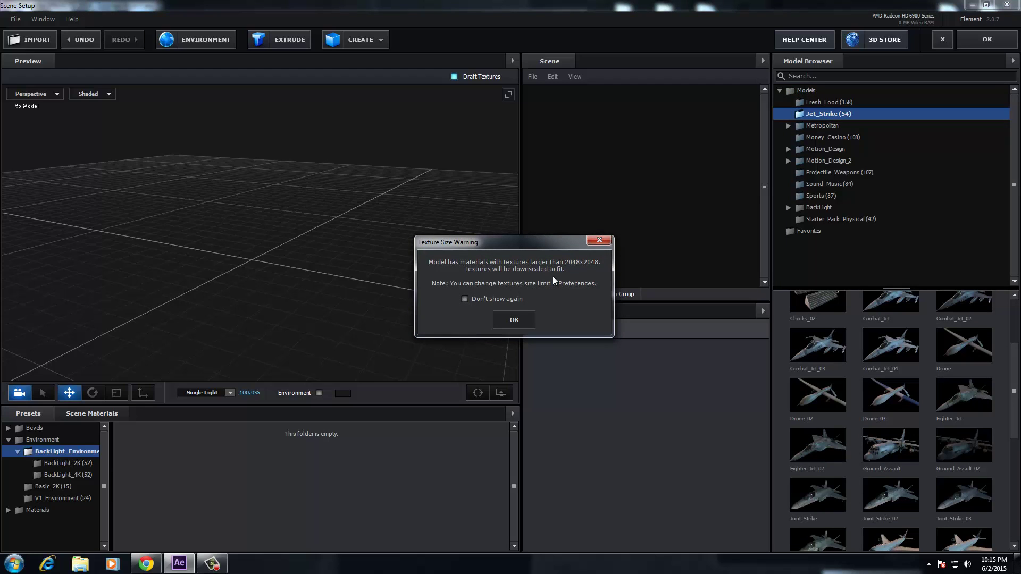
pyautogui.click(514, 320)
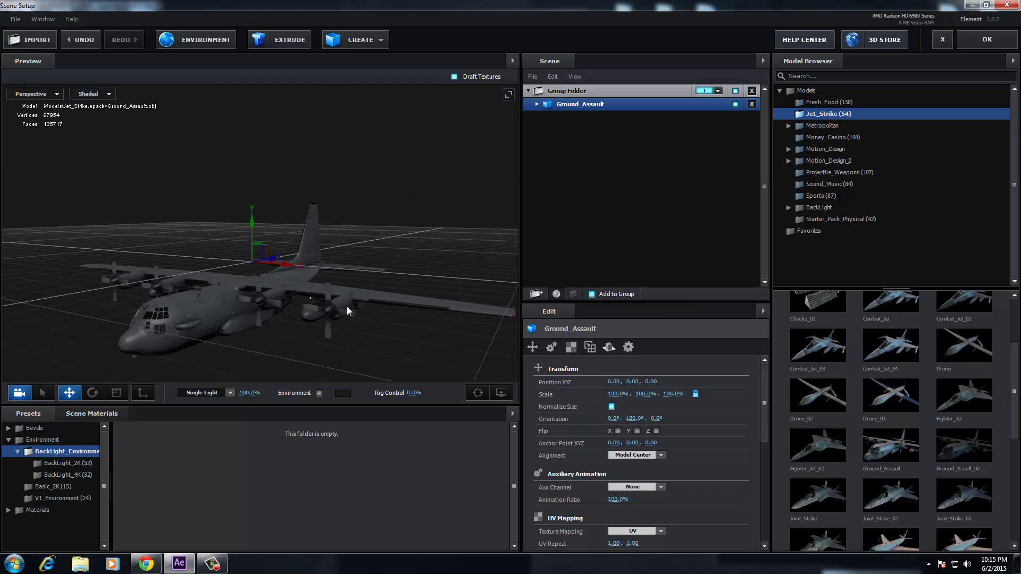
# Step: Raise the aircraft to Y 0.18 and orbit for a close front view
pyautogui.moveTo(262, 211); pyautogui.dragTo(262, 182)
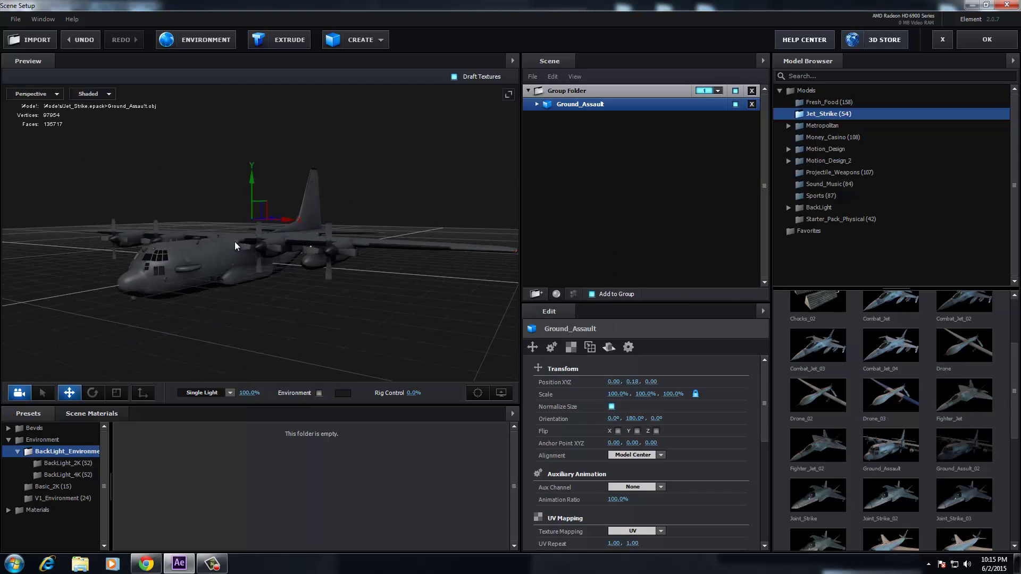
pyautogui.moveTo(237, 266); pyautogui.dragTo(272, 291)
pyautogui.moveTo(312, 265); pyautogui.dragTo(464, 285)
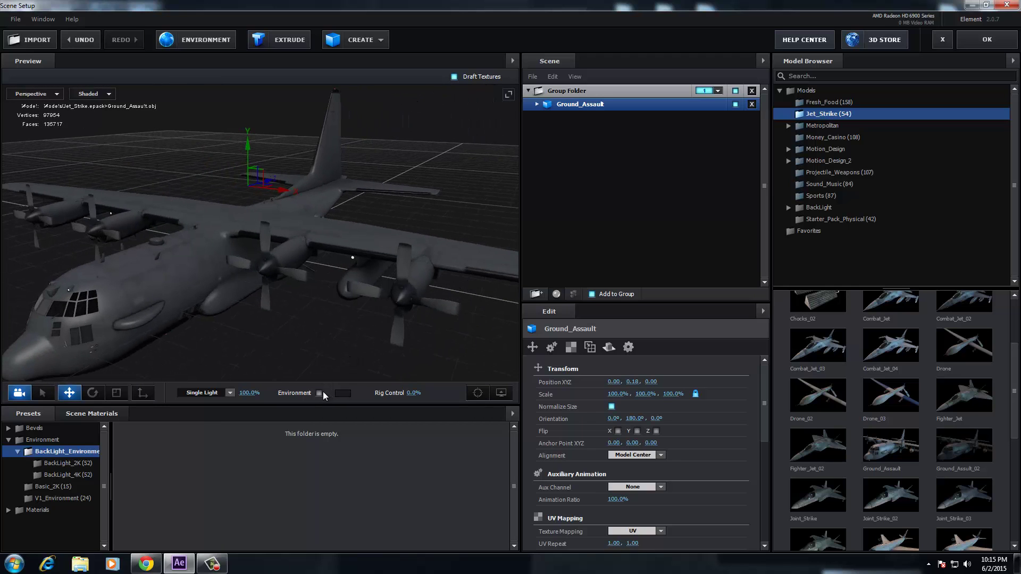
# Step: Select the Ground_Assault Body material and expand the Materials preset categories, inspecting the plane
pyautogui.moveTo(224, 295); pyautogui.dragTo(225, 288)
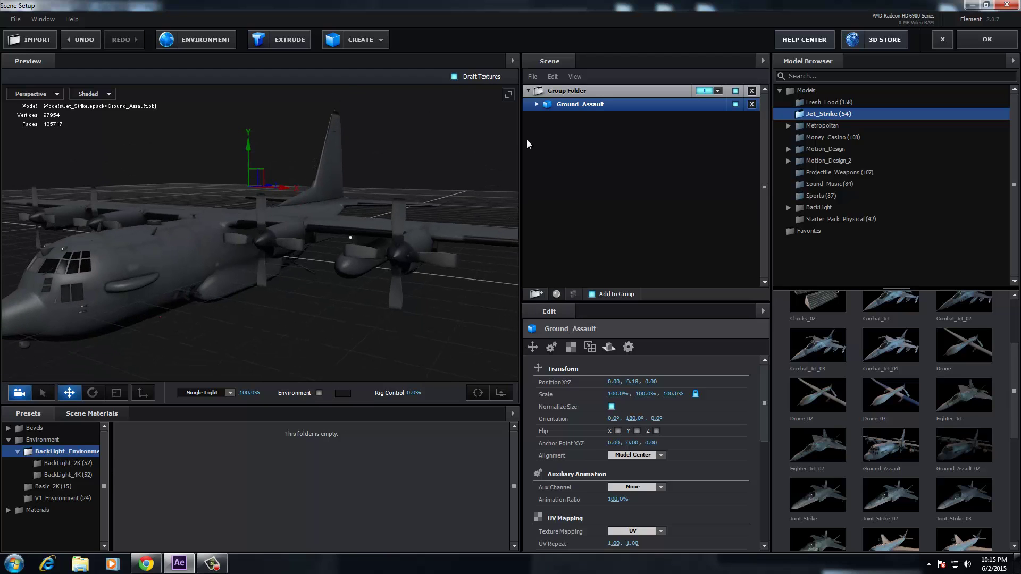
pyautogui.click(536, 104)
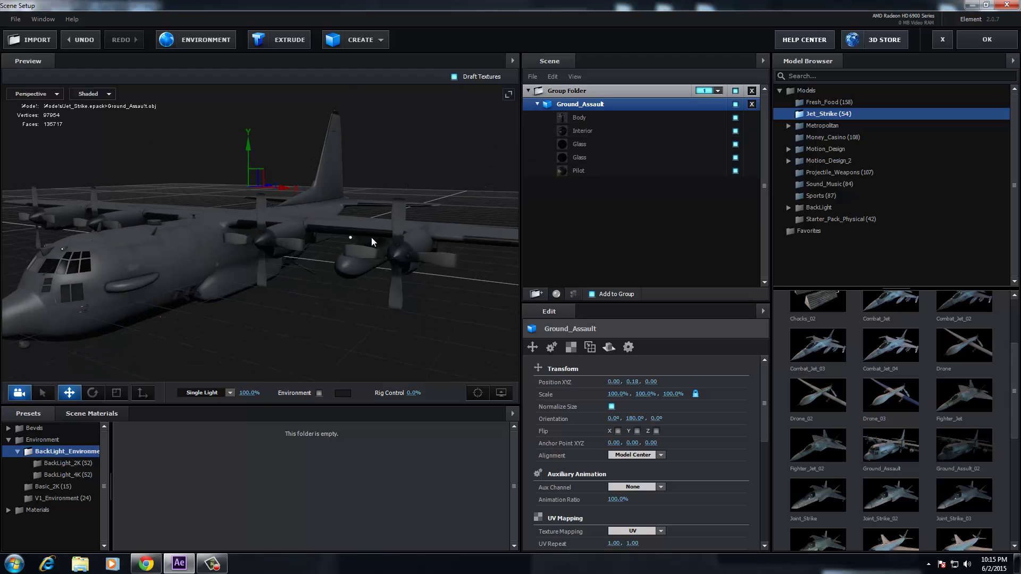
pyautogui.moveTo(371, 237); pyautogui.dragTo(360, 244)
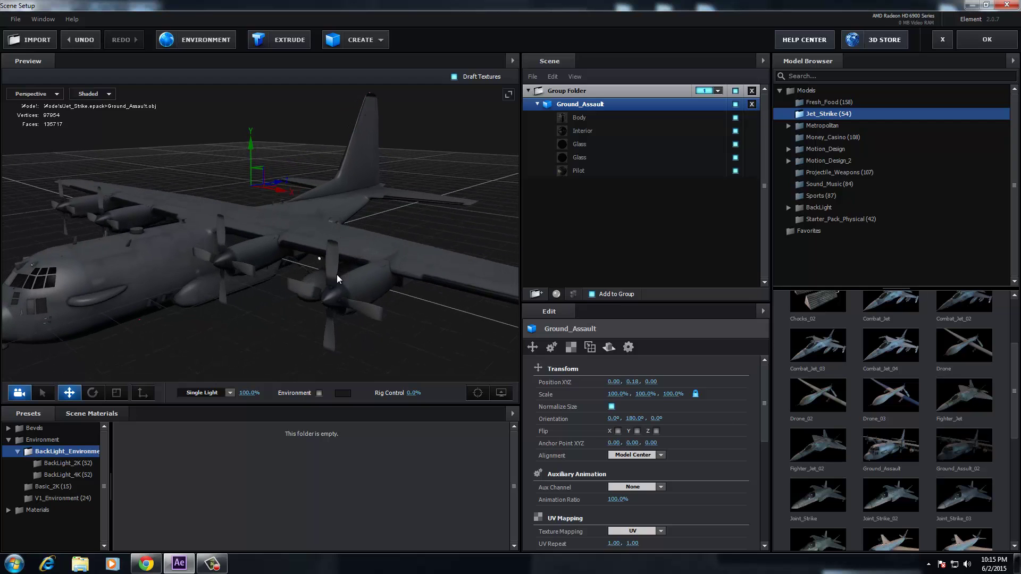
pyautogui.click(582, 117)
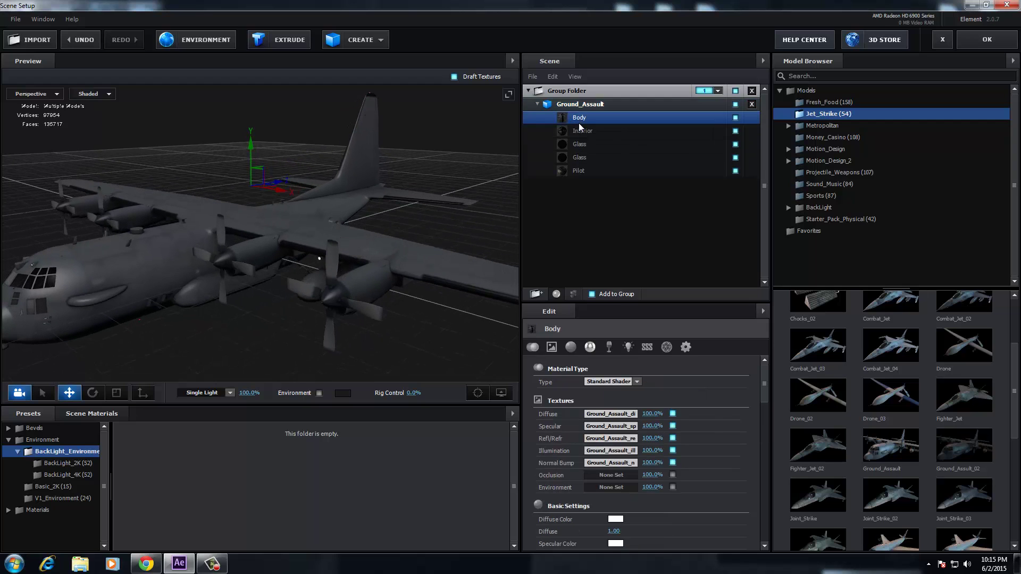
pyautogui.moveTo(254, 231); pyautogui.dragTo(158, 329)
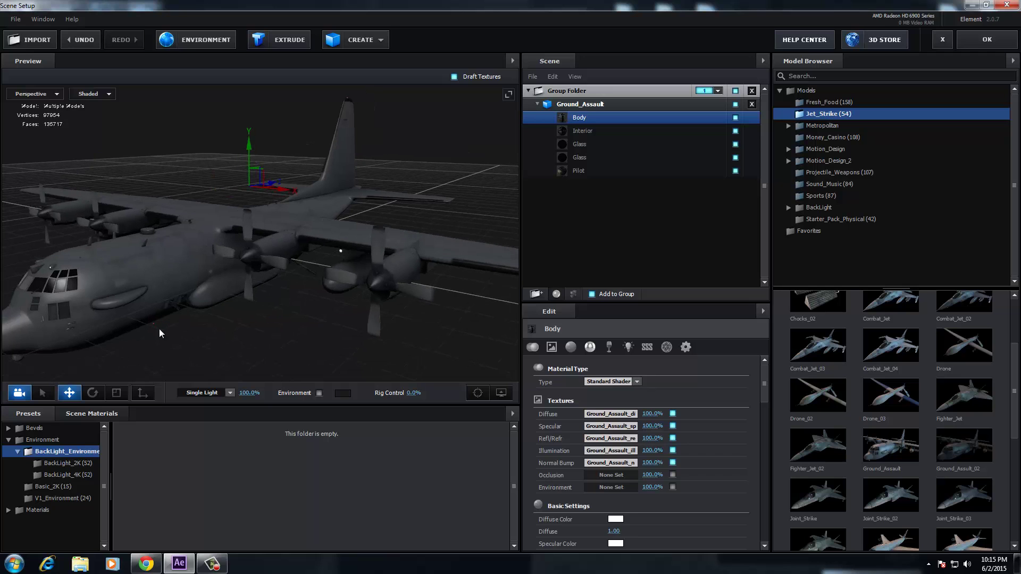
pyautogui.click(8, 511)
pyautogui.moveTo(426, 245); pyautogui.dragTo(409, 273)
pyautogui.scroll(6, 408, 274)
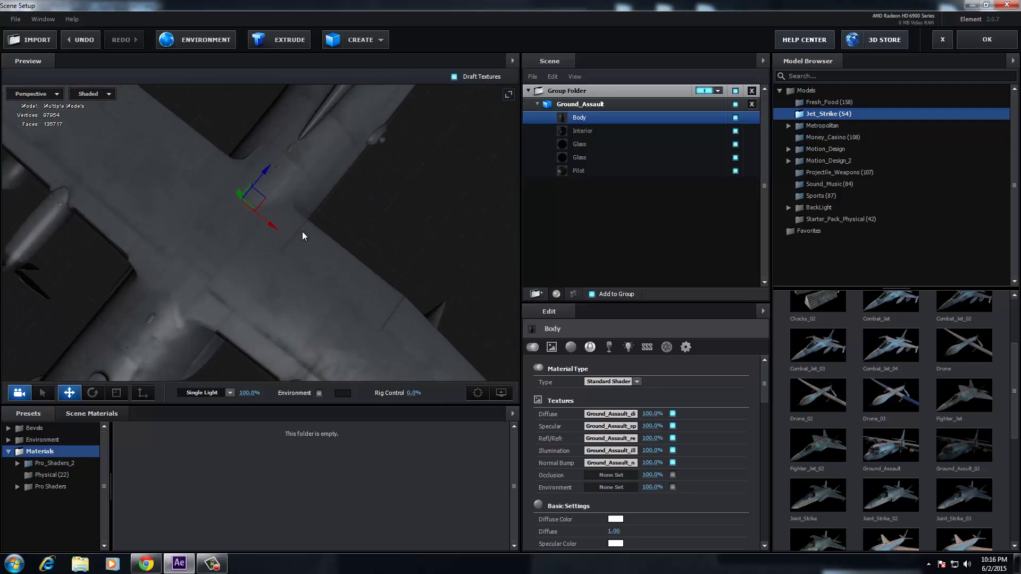
pyautogui.moveTo(303, 236); pyautogui.dragTo(292, 232)
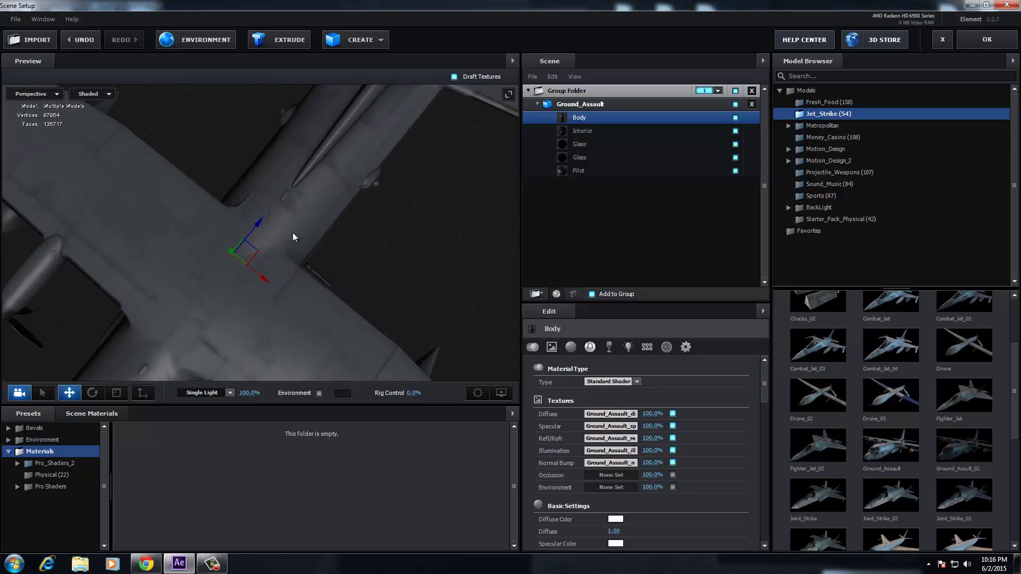
pyautogui.moveTo(295, 352); pyautogui.dragTo(434, 243)
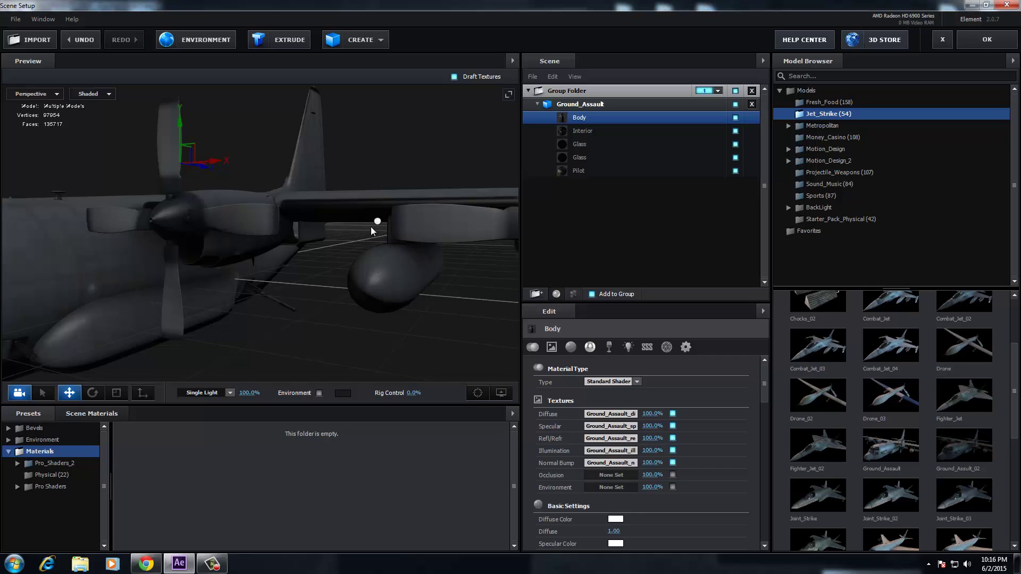
# Step: Give the plane body the Physical Chrome material, replacing an initial Bright_Light
pyautogui.click(52, 474)
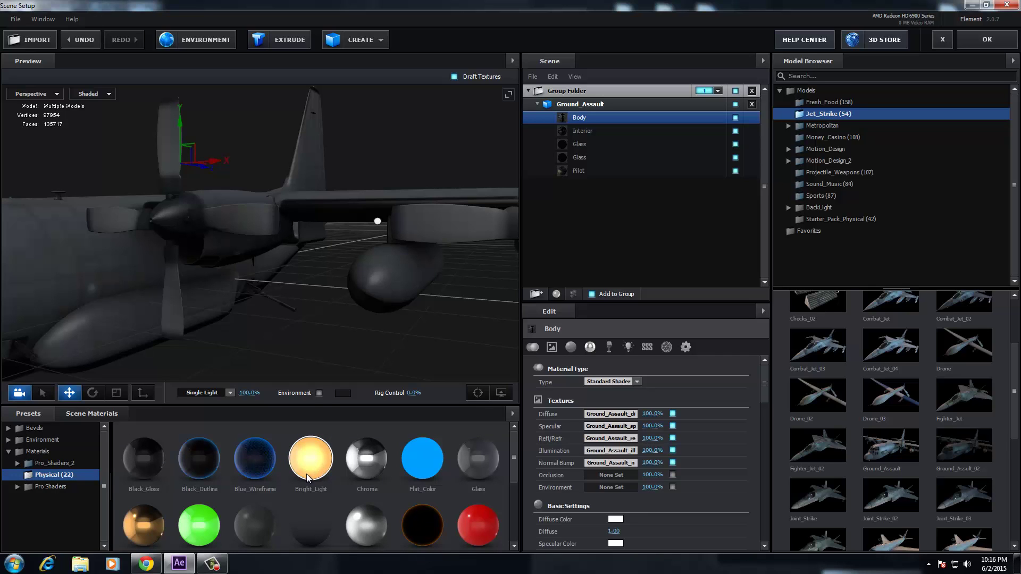
pyautogui.moveTo(307, 477); pyautogui.dragTo(377, 222)
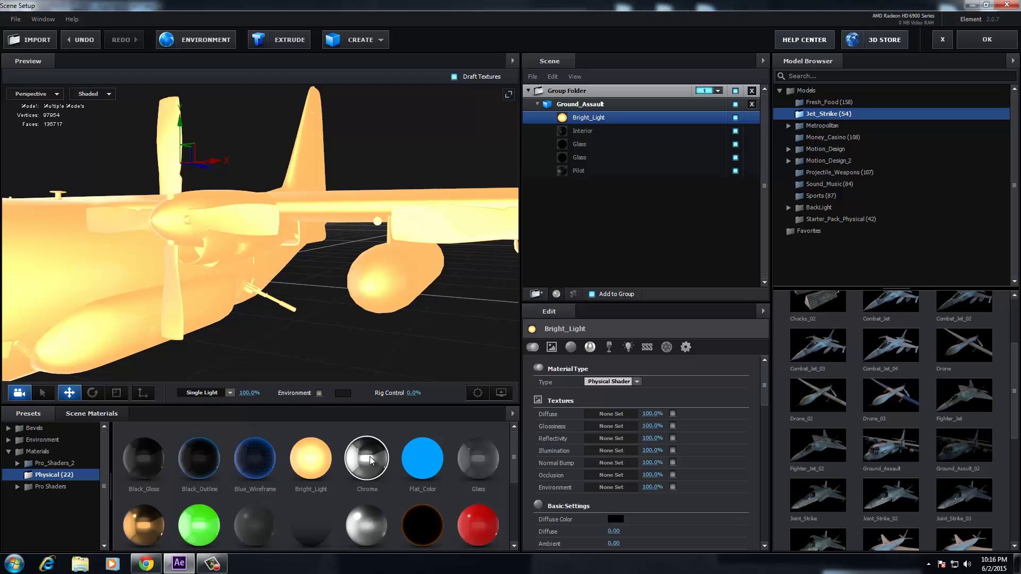
pyautogui.moveTo(366, 459); pyautogui.dragTo(228, 260)
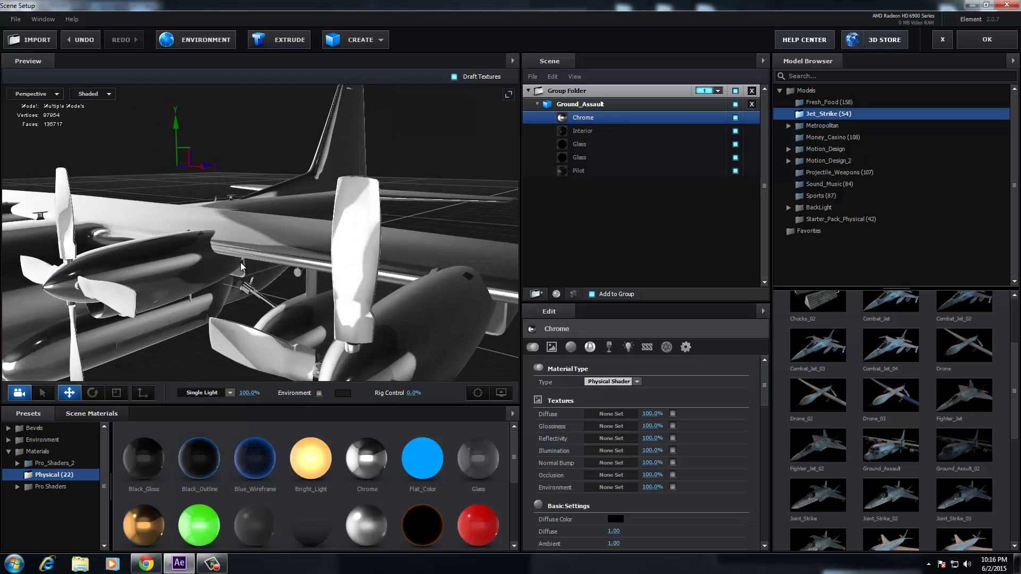
# Step: Assign the physical Glass preset to the cockpit's Glass material
pyautogui.scroll(3, 242, 263)
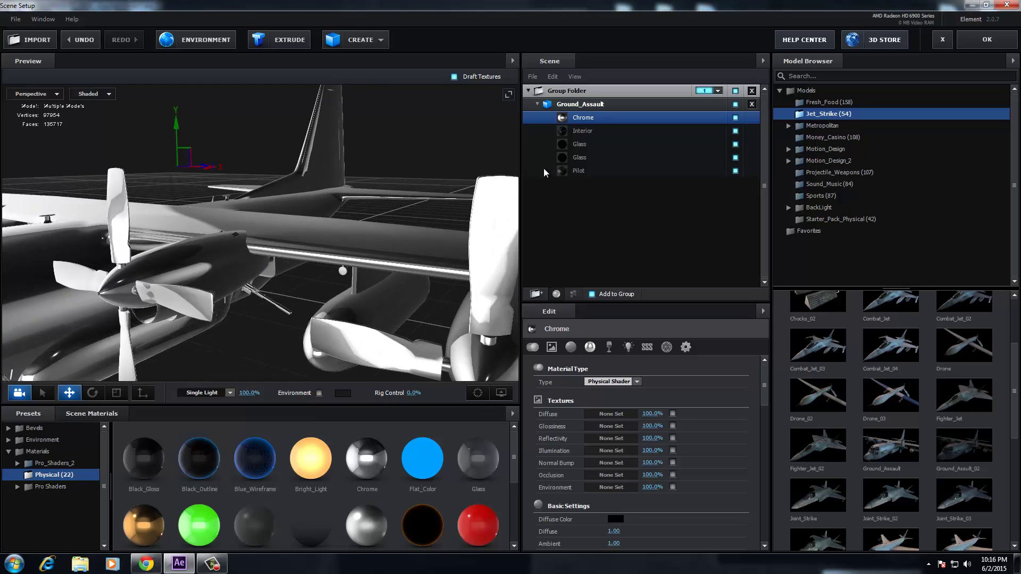
pyautogui.click(582, 148)
pyautogui.moveTo(260, 238)
pyautogui.mouseDown()
pyautogui.moveTo(289, 224)
pyautogui.moveTo(279, 237)
pyautogui.mouseUp()
pyautogui.scroll(3, 261, 237)
pyautogui.moveTo(298, 187); pyautogui.dragTo(284, 209)
pyautogui.scroll(-3, 282, 213)
pyautogui.scroll(3, 164, 270)
pyautogui.scroll(-3, 164, 270)
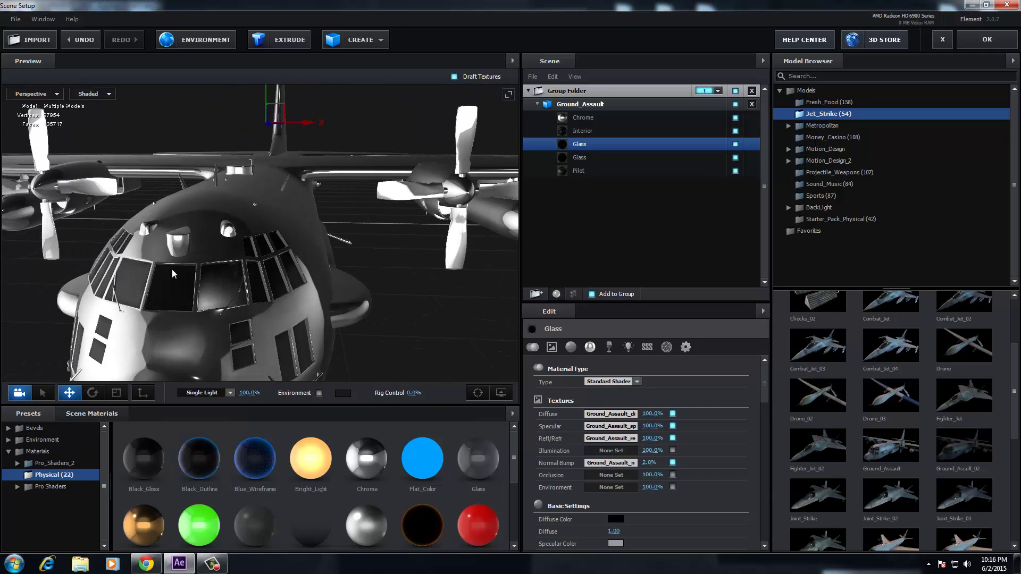
pyautogui.scroll(3, 177, 292)
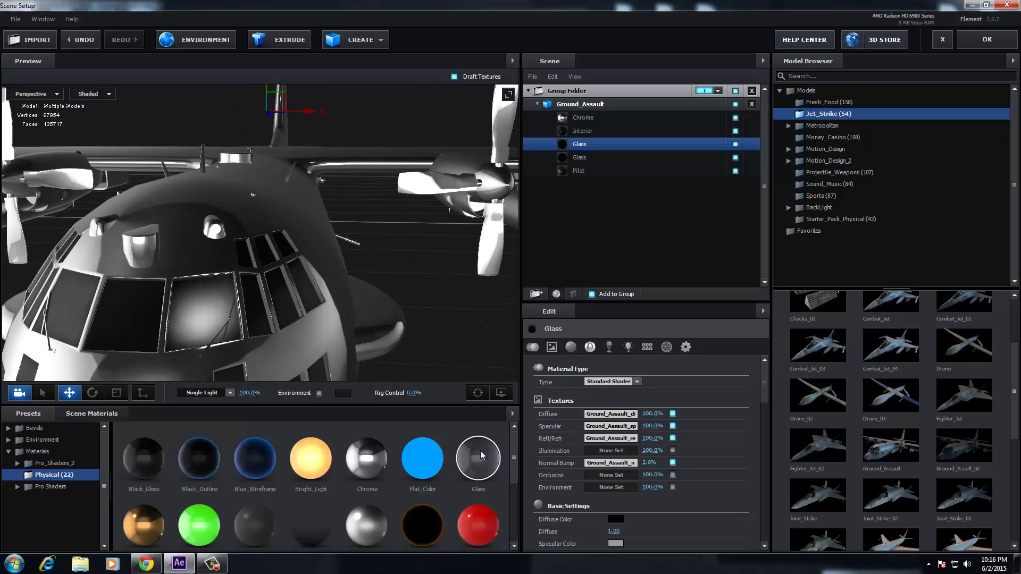
pyautogui.moveTo(481, 456); pyautogui.dragTo(581, 146)
pyautogui.moveTo(190, 366)
pyautogui.mouseDown()
pyautogui.moveTo(204, 362)
pyautogui.moveTo(189, 362)
pyautogui.moveTo(190, 373)
pyautogui.moveTo(190, 364)
pyautogui.mouseUp()
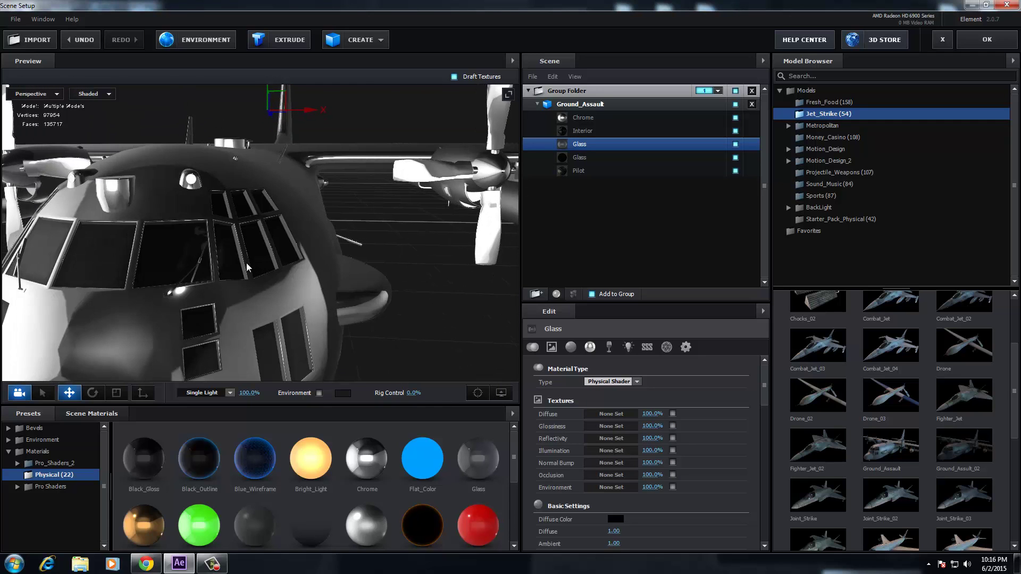
pyautogui.moveTo(252, 263); pyautogui.dragTo(202, 264)
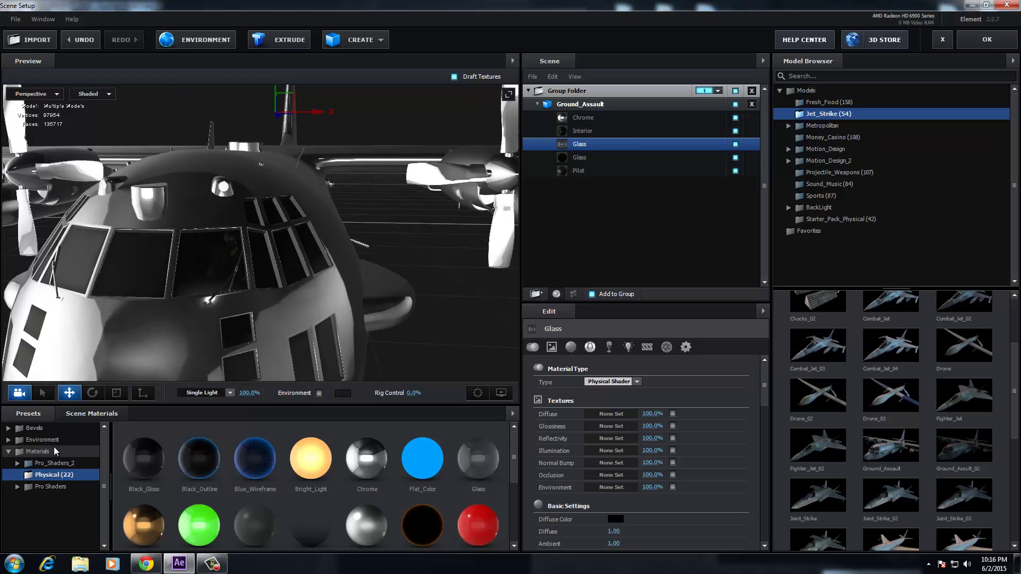
# Step: Enable Environment in the preview and apply the BackLight_2K_08 environment map
pyautogui.click(319, 392)
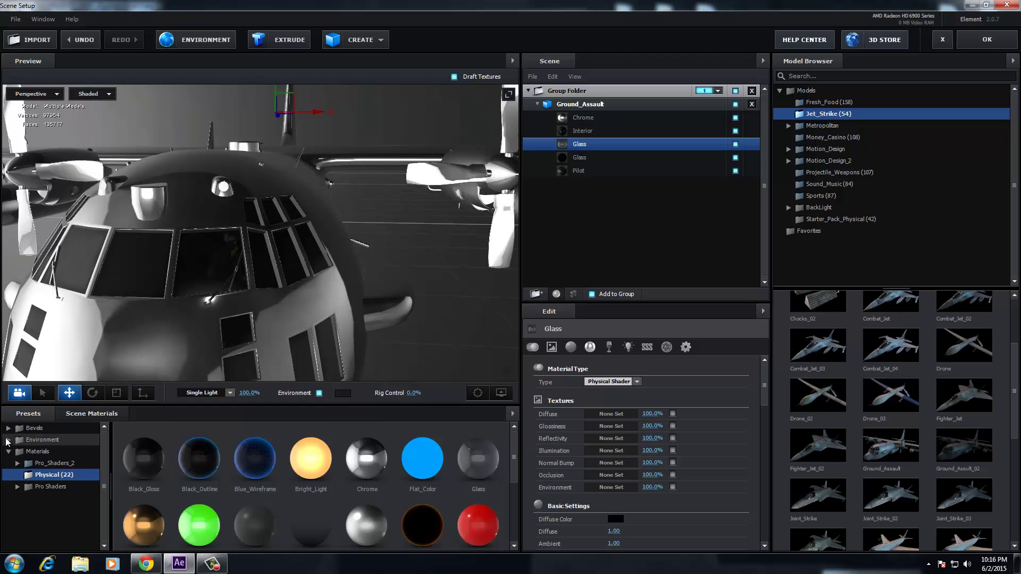
pyautogui.click(12, 441)
pyautogui.click(40, 449)
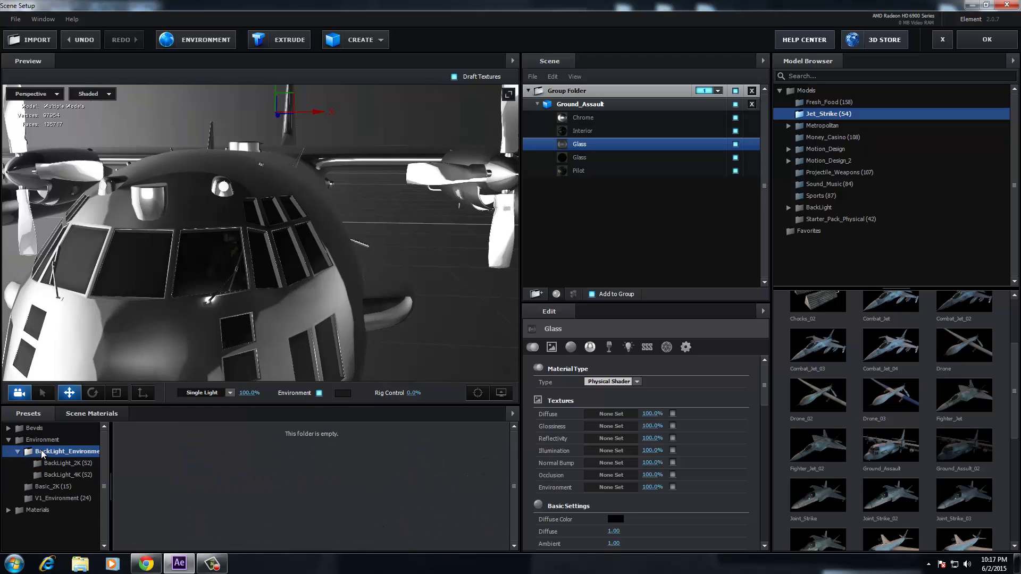
pyautogui.click(42, 466)
pyautogui.click(289, 493)
pyautogui.moveTo(292, 343); pyautogui.dragTo(372, 287)
pyautogui.scroll(-6, 299, 342)
pyautogui.moveTo(437, 239); pyautogui.dragTo(228, 263)
# Step: Review the Glass material's settings: 10.0% reflectivity and refraction IOR 2.27
pyautogui.click(551, 348)
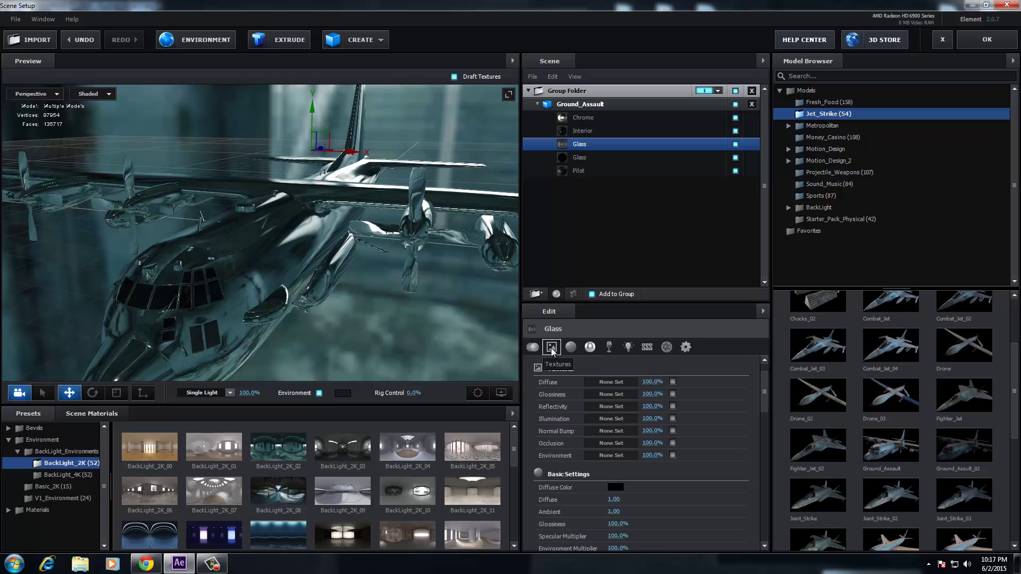
pyautogui.click(570, 347)
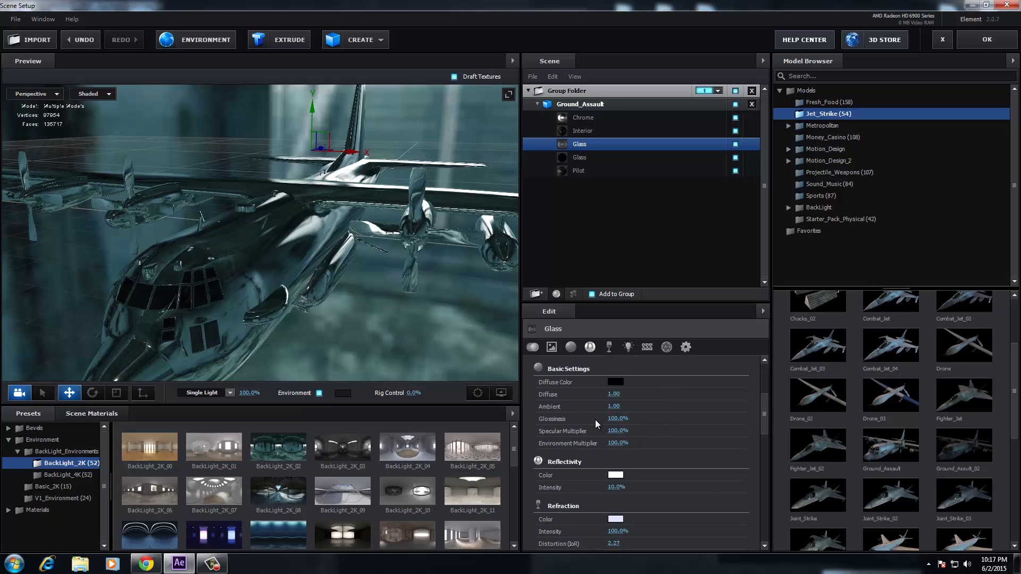
pyautogui.moveTo(764, 415); pyautogui.dragTo(765, 374)
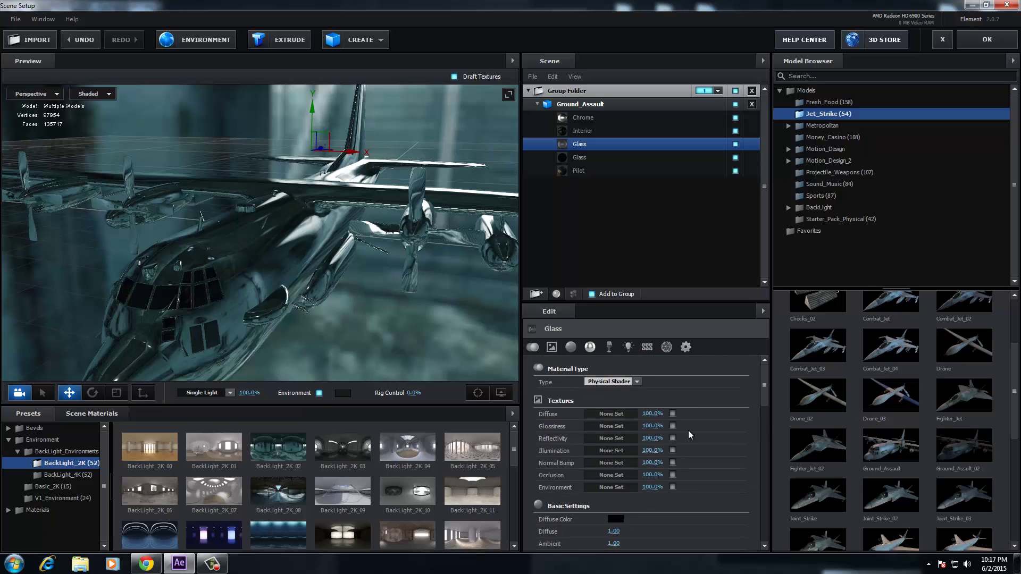
pyautogui.moveTo(376, 353); pyautogui.dragTo(385, 327)
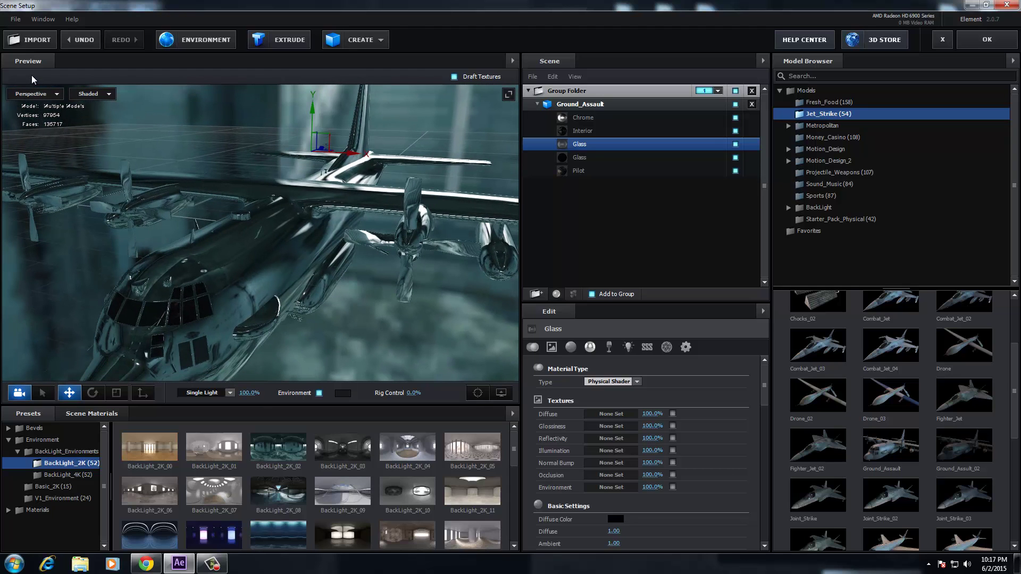
# Step: Import UFO.obj from the UFO folder with default import preferences
pyautogui.click(31, 40)
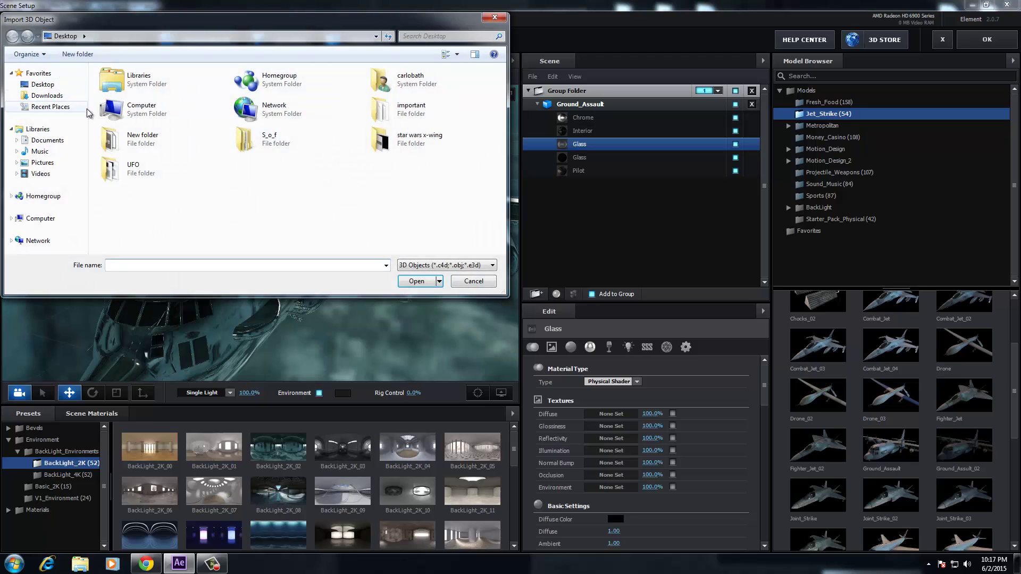
pyautogui.doubleClick(143, 167)
pyautogui.click(114, 95)
pyautogui.doubleClick(114, 95)
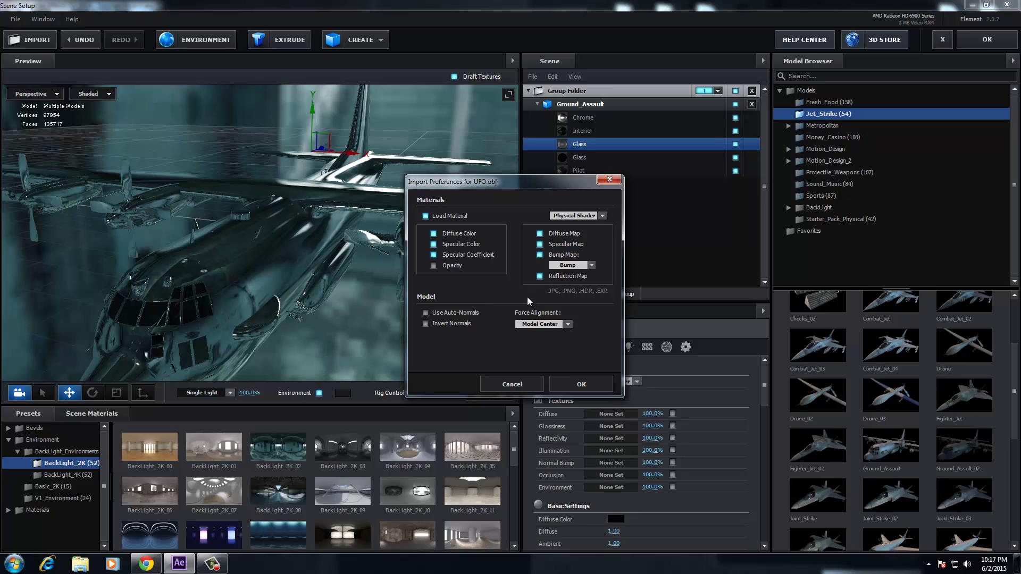
pyautogui.click(587, 379)
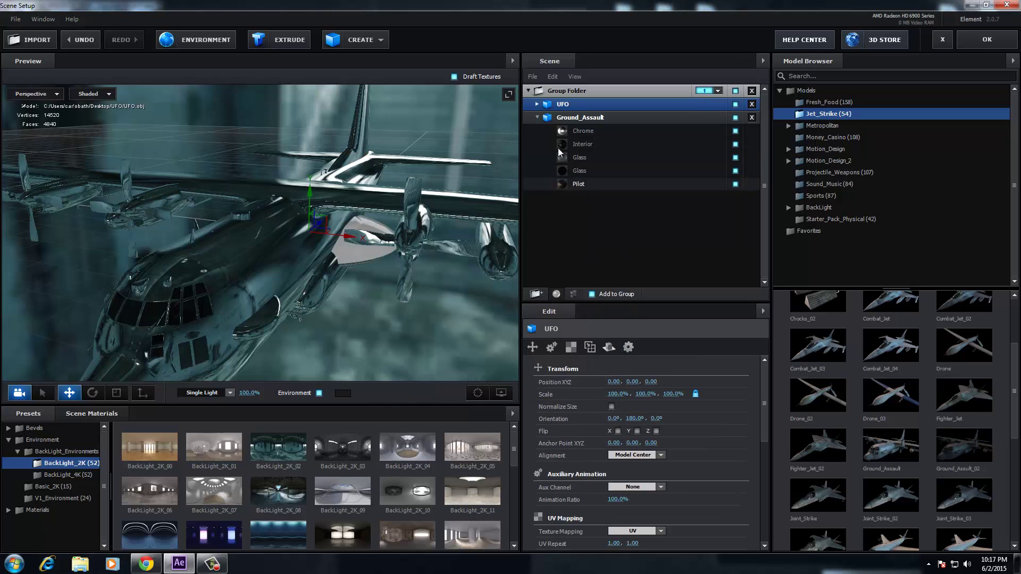
# Step: Delete the Ground_Assault plane and expand the UFO's UFOLight and UFO parts
pyautogui.click(537, 118)
pyautogui.click(561, 118)
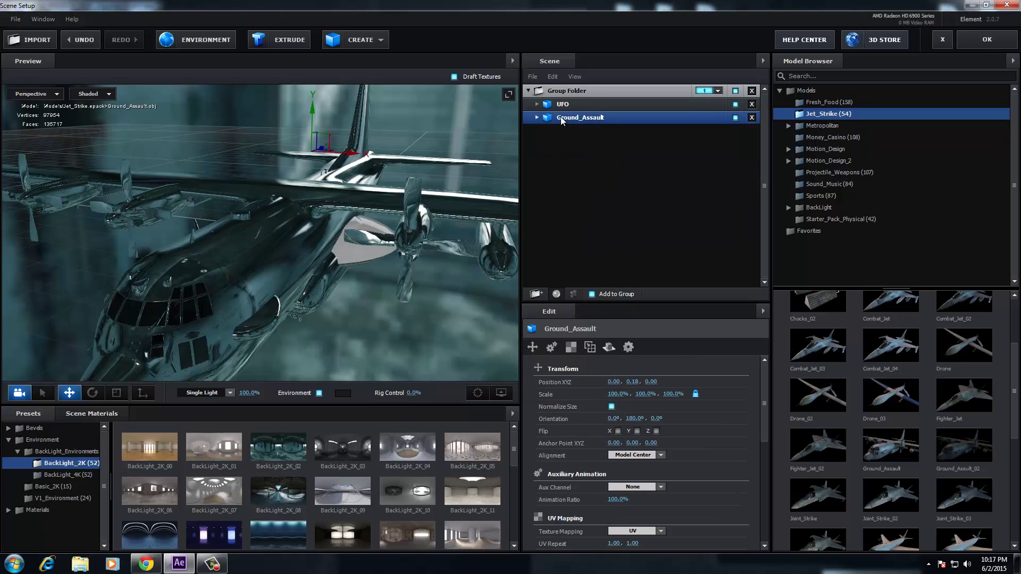
pyautogui.click(752, 118)
pyautogui.moveTo(372, 234); pyautogui.dragTo(322, 223)
pyautogui.scroll(5, 320, 253)
pyautogui.moveTo(322, 279); pyautogui.dragTo(403, 170)
pyautogui.click(536, 104)
pyautogui.moveTo(407, 144); pyautogui.dragTo(367, 277)
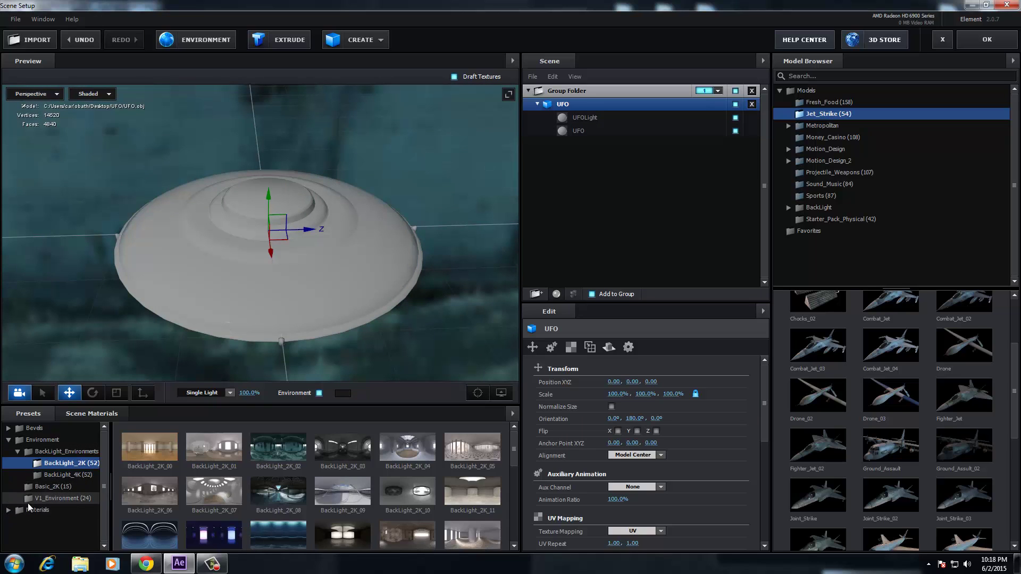
# Step: Apply Bright_Light to UFOLight, Black_Outline to the UFO body, and set lighting to 166%
pyautogui.click(20, 455)
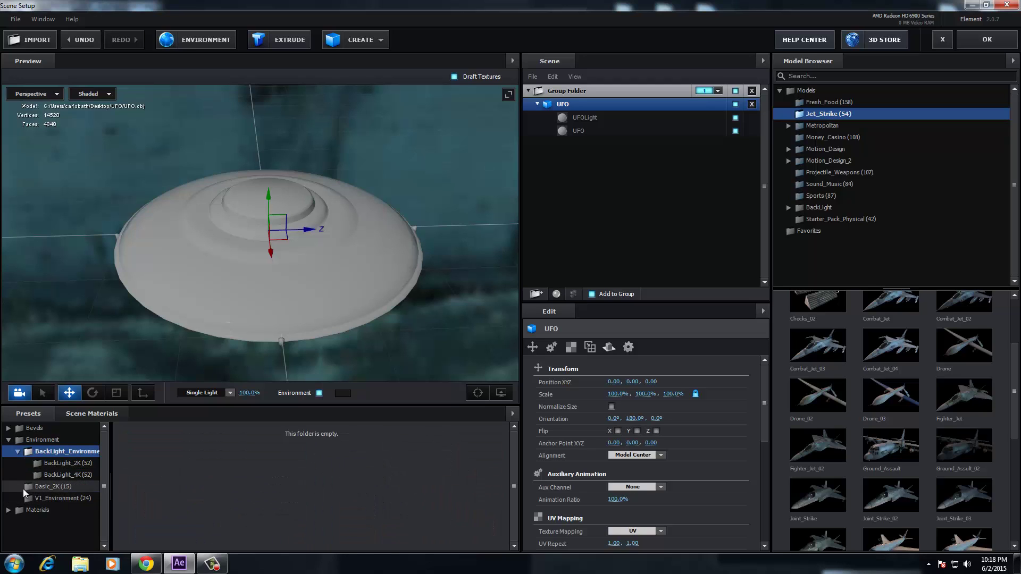
pyautogui.click(8, 510)
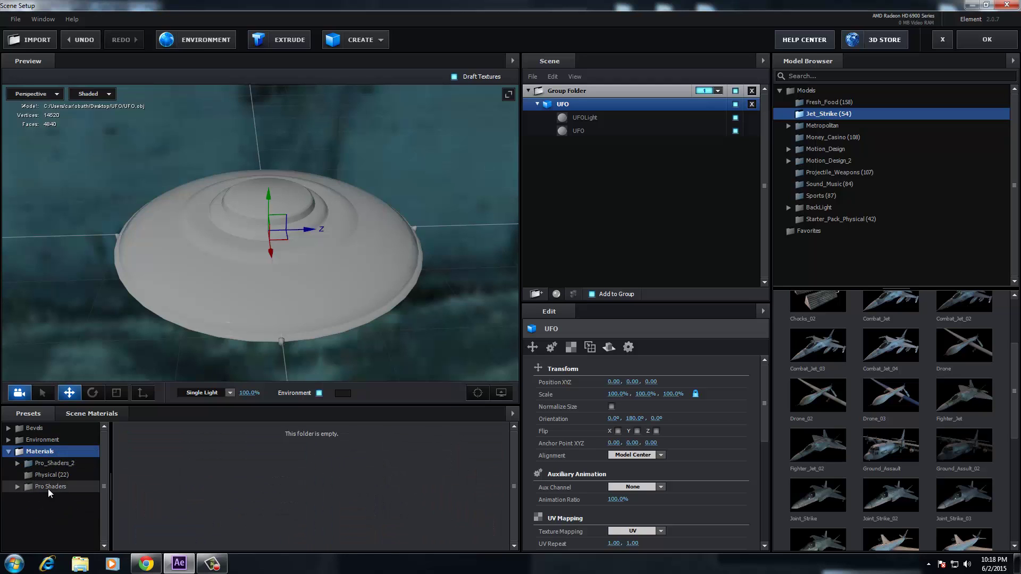
pyautogui.click(56, 473)
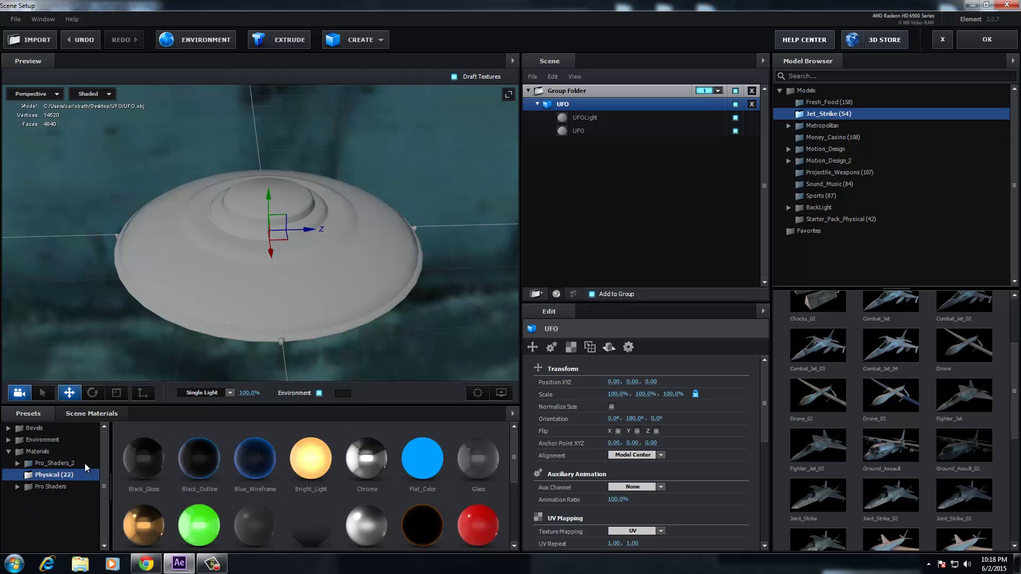
pyautogui.moveTo(314, 461); pyautogui.dragTo(588, 114)
pyautogui.moveTo(315, 288); pyautogui.dragTo(333, 307)
pyautogui.scroll(3, 343, 306)
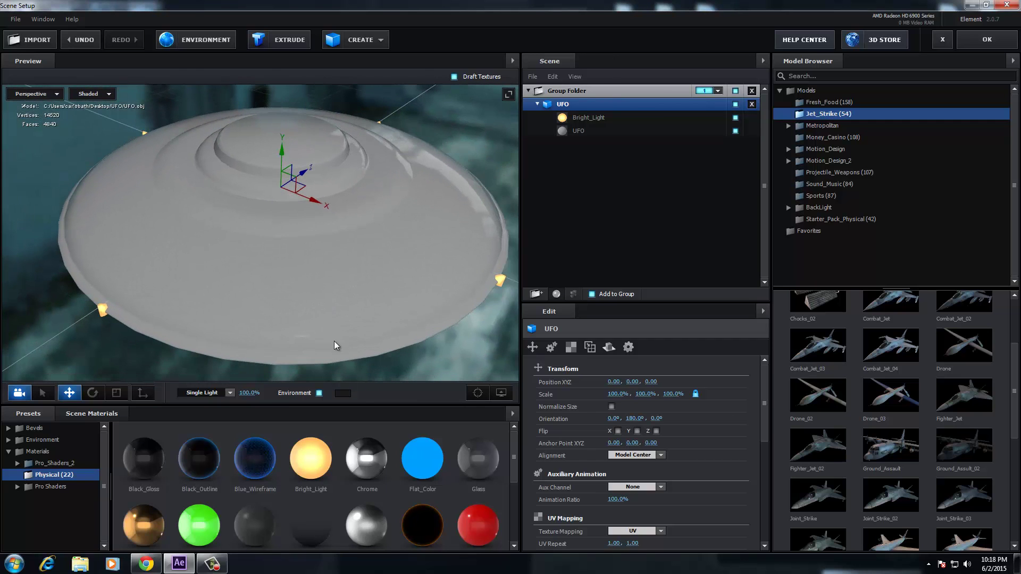
pyautogui.moveTo(366, 338)
pyautogui.mouseDown()
pyautogui.moveTo(362, 282)
pyautogui.moveTo(375, 332)
pyautogui.mouseUp()
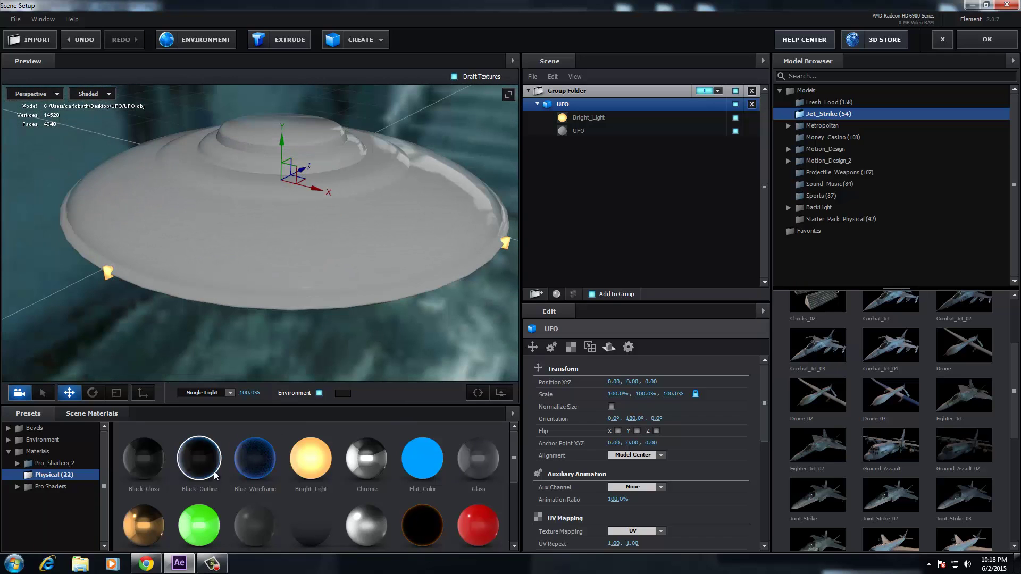
pyautogui.moveTo(201, 470); pyautogui.dragTo(317, 279)
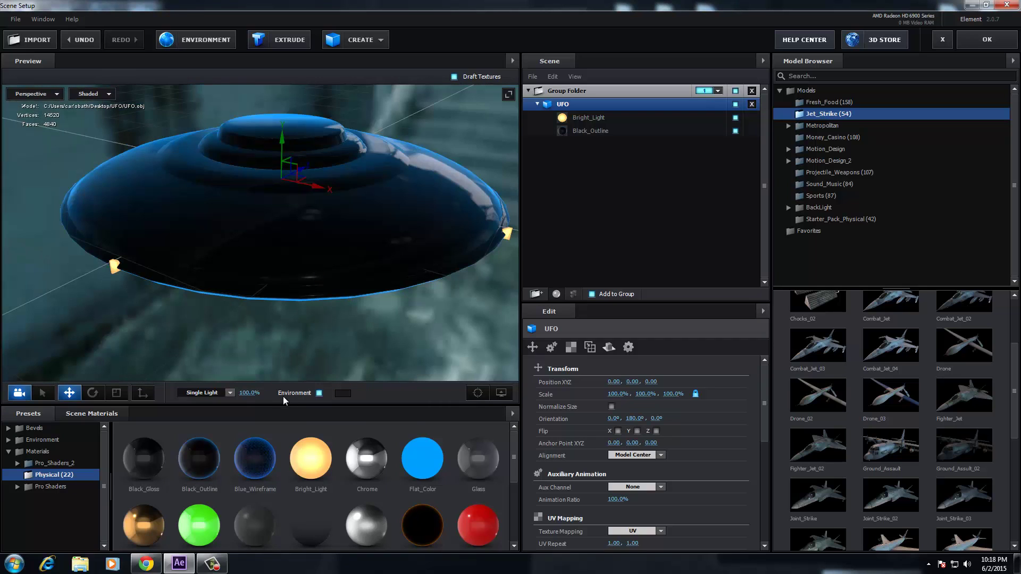
pyautogui.moveTo(248, 395); pyautogui.dragTo(262, 392)
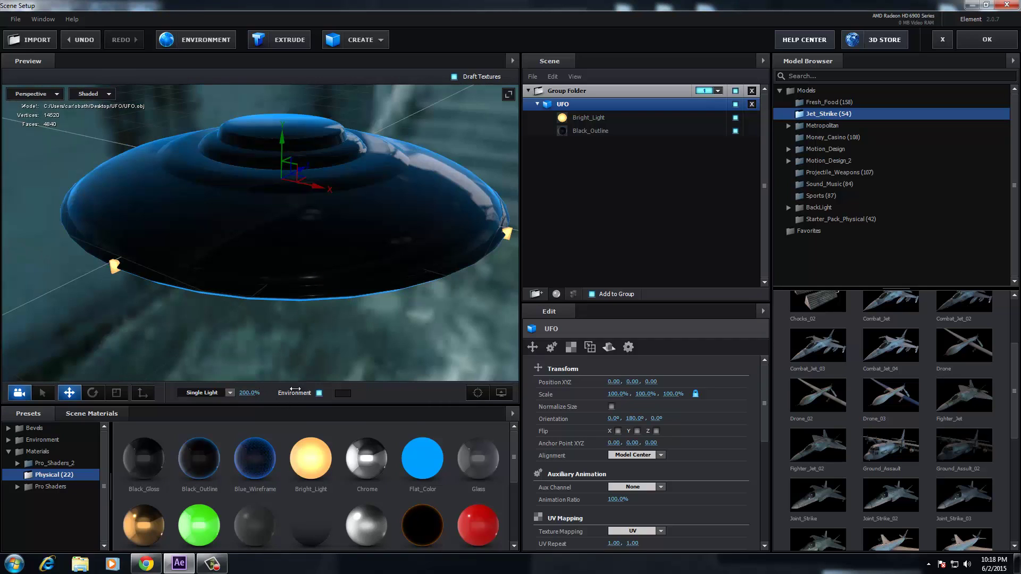
# Step: Switch lighting to Natural and set the environment to Basic_2K_12, viewing the UFO against the sky
pyautogui.click(231, 395)
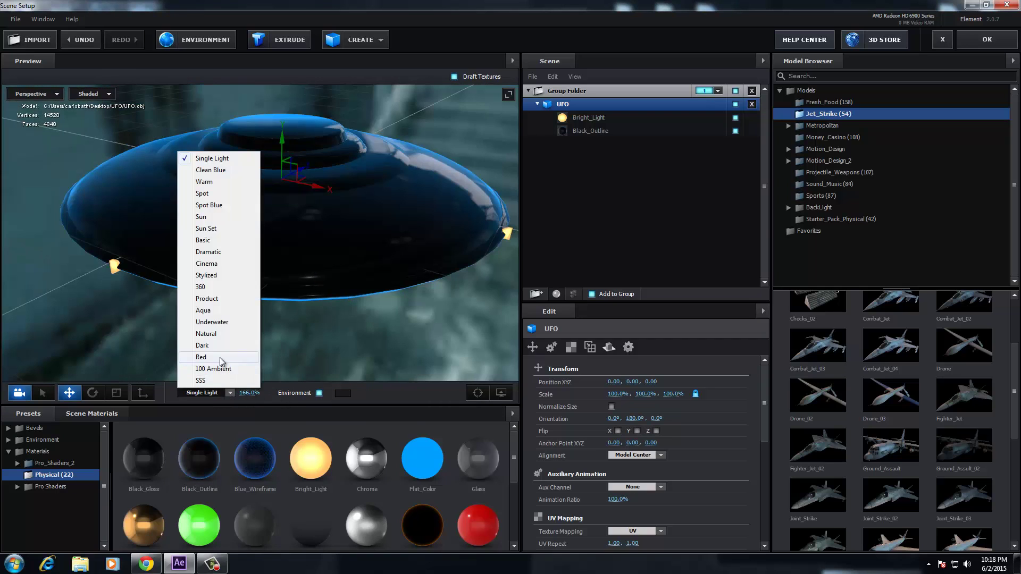
pyautogui.click(207, 334)
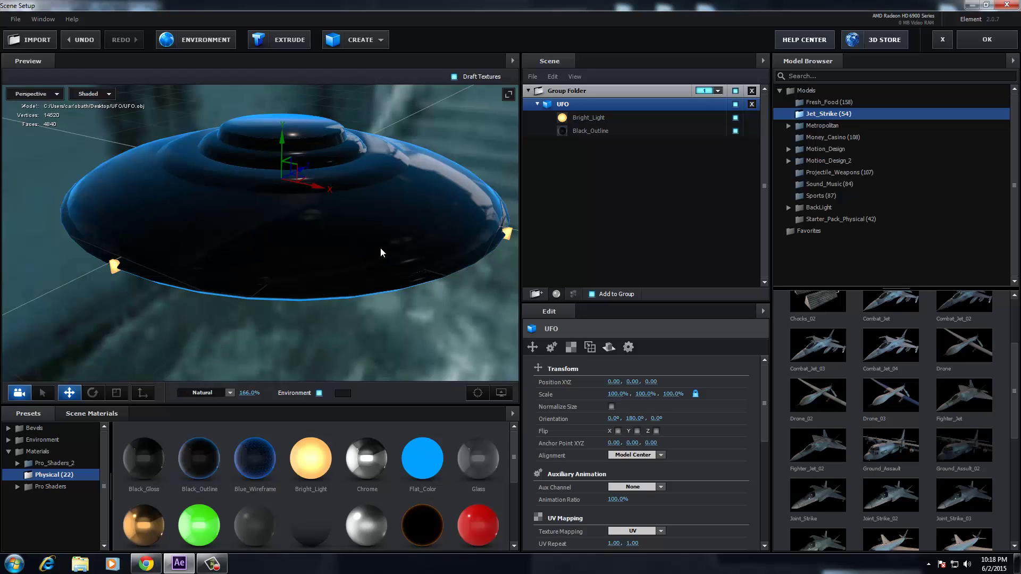
pyautogui.click(53, 441)
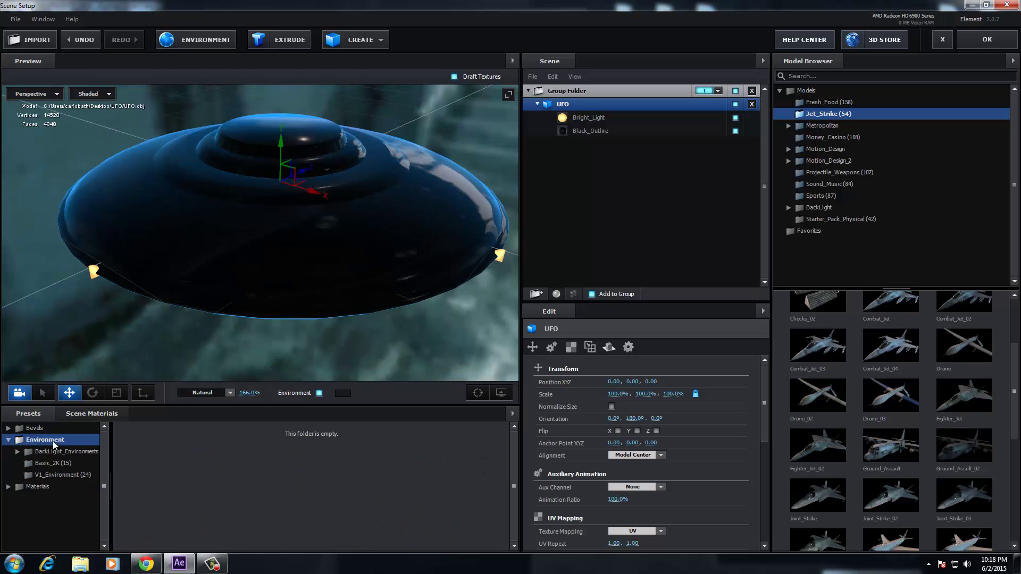
pyautogui.click(30, 462)
pyautogui.click(343, 456)
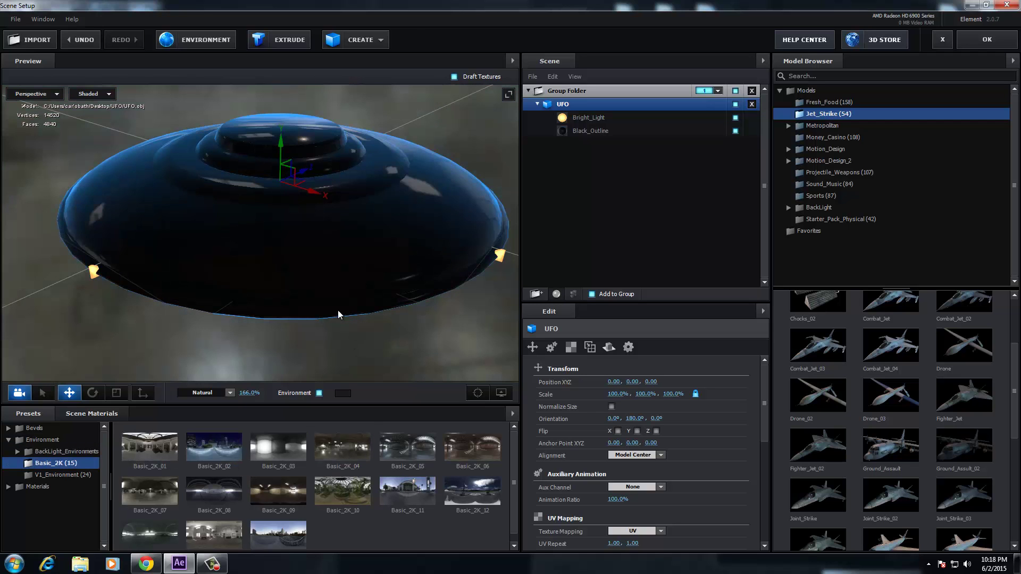
pyautogui.moveTo(334, 311); pyautogui.dragTo(351, 264)
pyautogui.click(466, 490)
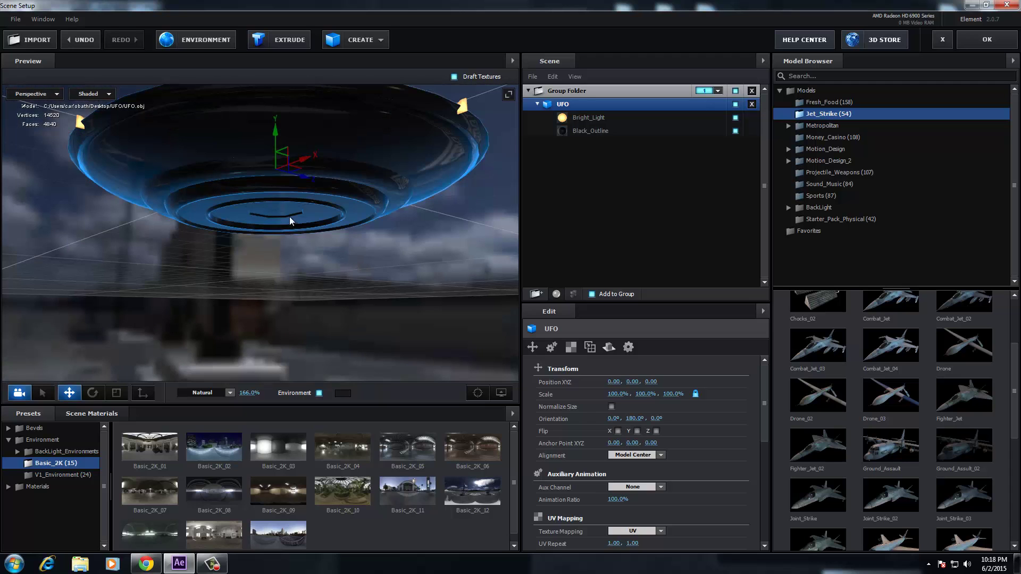
pyautogui.moveTo(299, 206); pyautogui.dragTo(254, 277)
pyautogui.moveTo(384, 273); pyautogui.dragTo(346, 242)
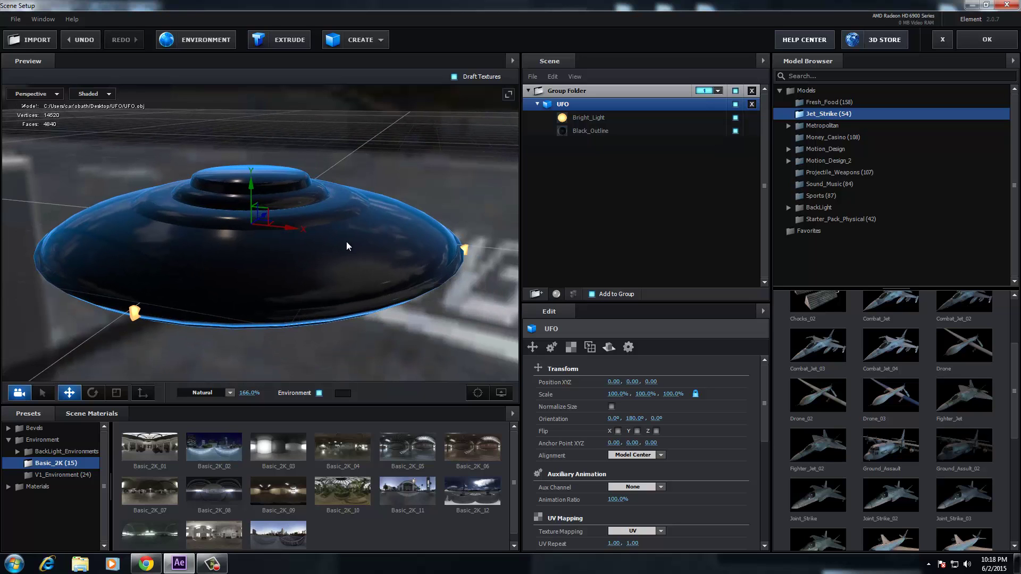
pyautogui.moveTo(353, 268)
pyautogui.mouseDown()
pyautogui.moveTo(292, 251)
pyautogui.moveTo(355, 264)
pyautogui.moveTo(385, 283)
pyautogui.moveTo(362, 274)
pyautogui.mouseUp()
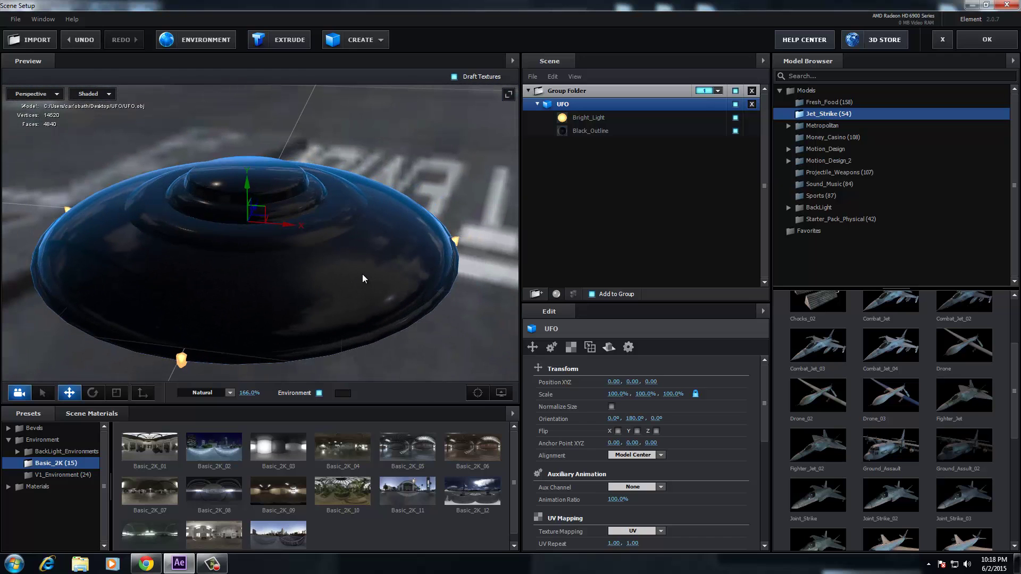
pyautogui.moveTo(375, 309); pyautogui.dragTo(343, 236)
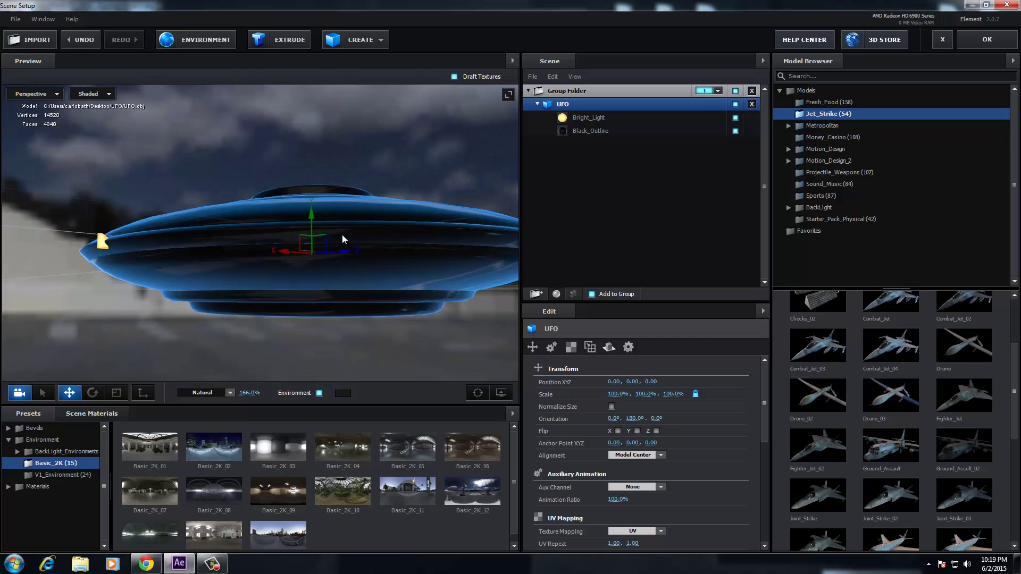
# Step: Set the UFO's Reflect Mode to Spherical and its third reflect offset to 0.66
pyautogui.click(572, 347)
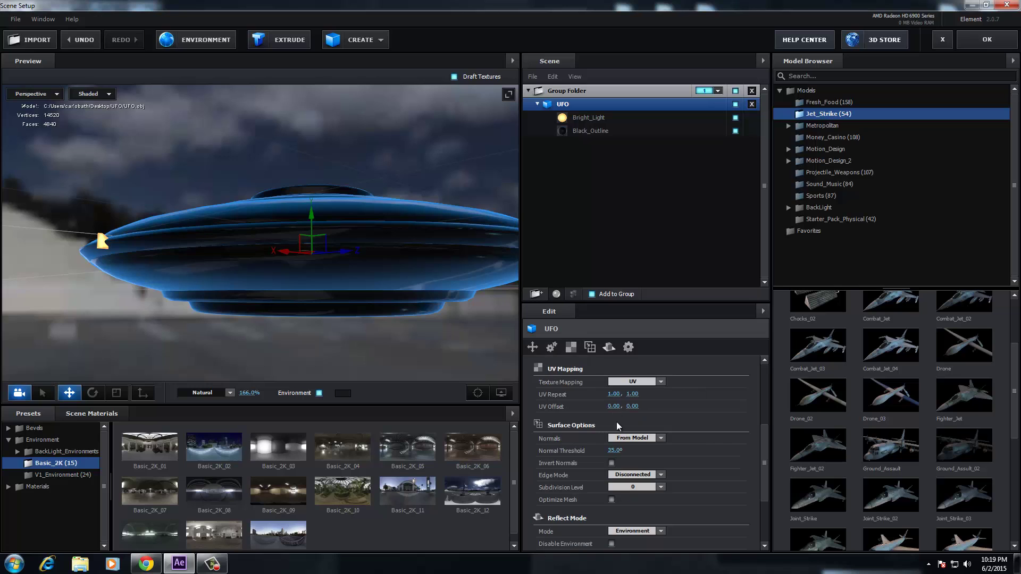
pyautogui.scroll(-2, 643, 446)
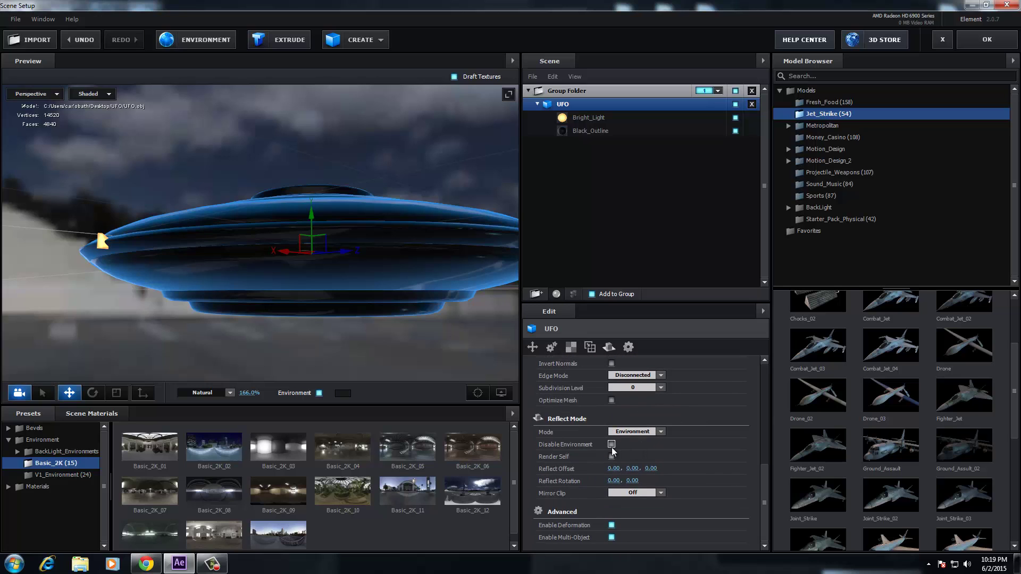
pyautogui.click(661, 431)
pyautogui.click(635, 459)
pyautogui.moveTo(394, 281); pyautogui.dragTo(383, 262)
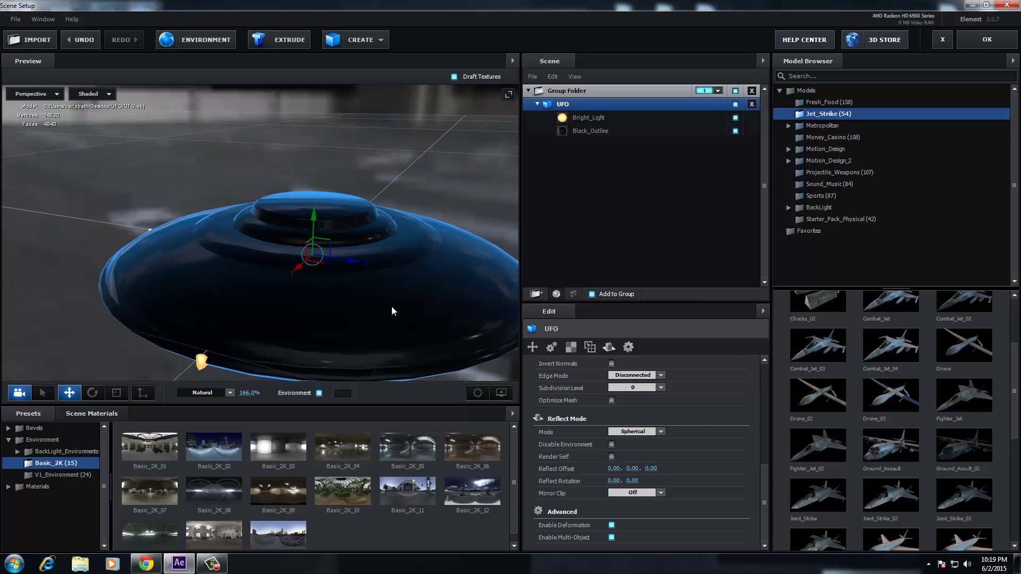
pyautogui.moveTo(392, 311); pyautogui.dragTo(357, 297)
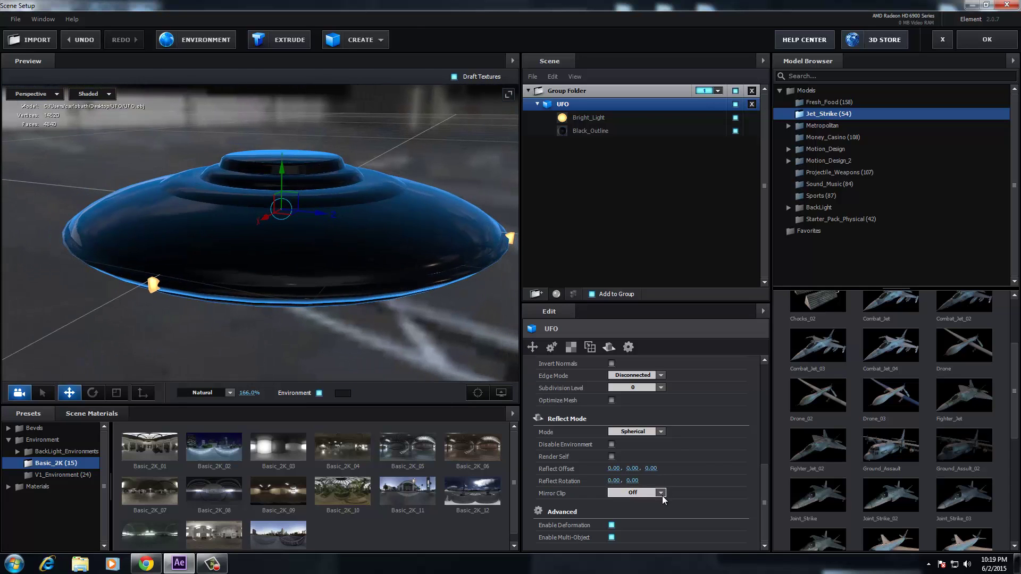
pyautogui.moveTo(651, 468); pyautogui.dragTo(673, 487)
pyautogui.scroll(5, 657, 460)
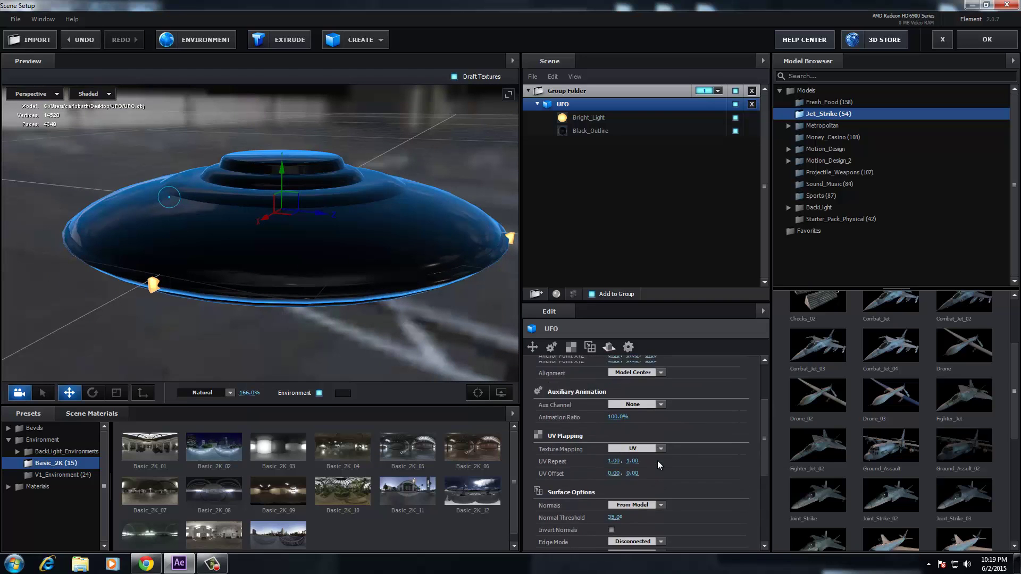
# Step: Test Invert Normals on and off for the UFO, then return to its reflection settings
pyautogui.click(591, 349)
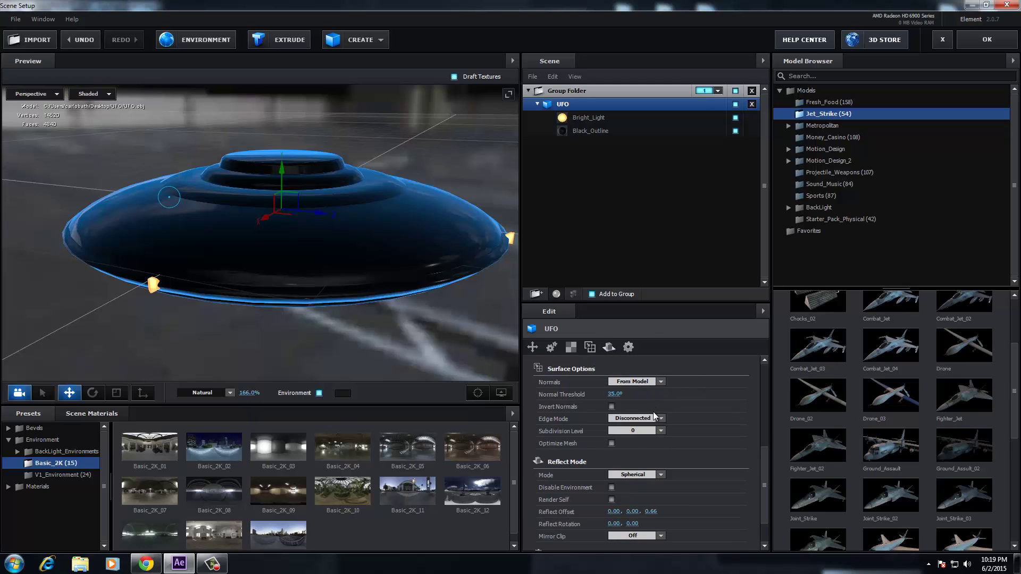
pyautogui.click(611, 406)
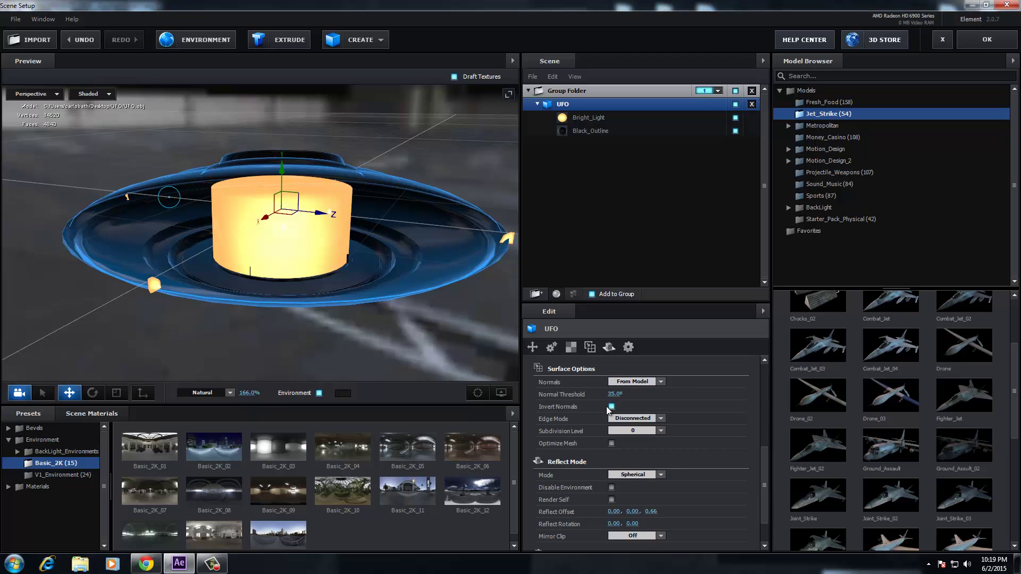
pyautogui.click(612, 406)
pyautogui.click(631, 348)
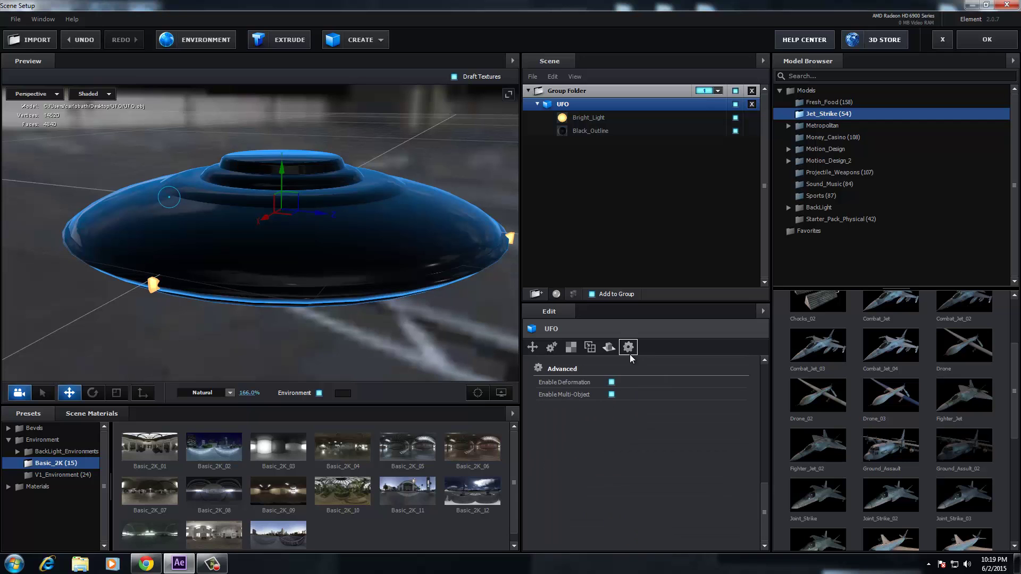
pyautogui.click(610, 349)
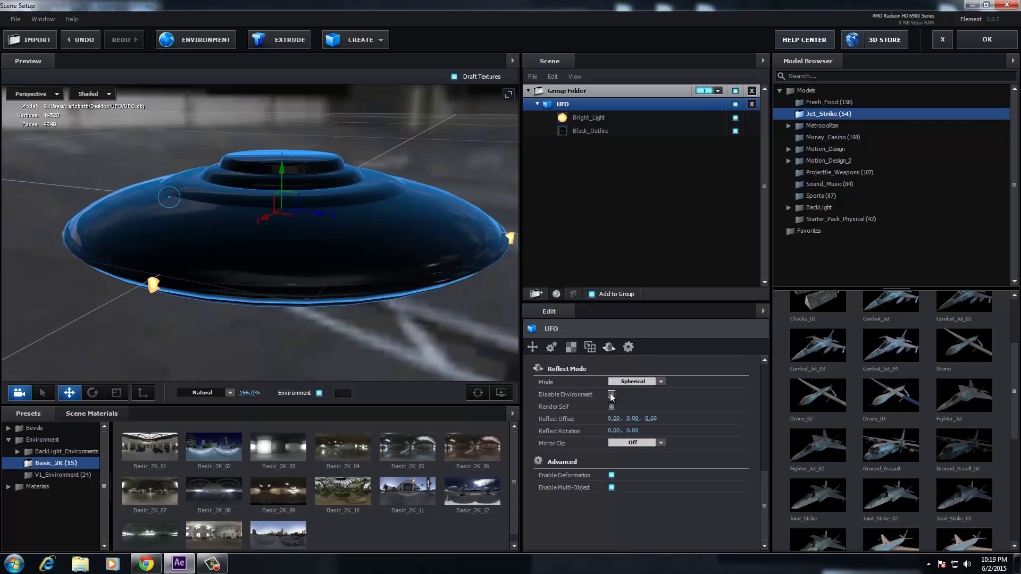
pyautogui.moveTo(375, 259); pyautogui.dragTo(328, 289)
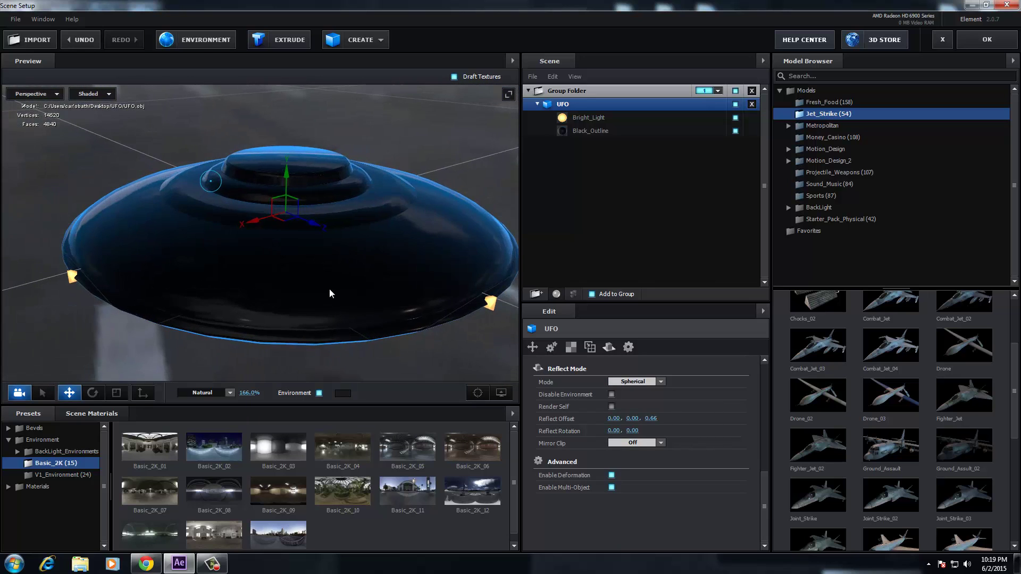
pyautogui.moveTo(379, 296); pyautogui.dragTo(360, 296)
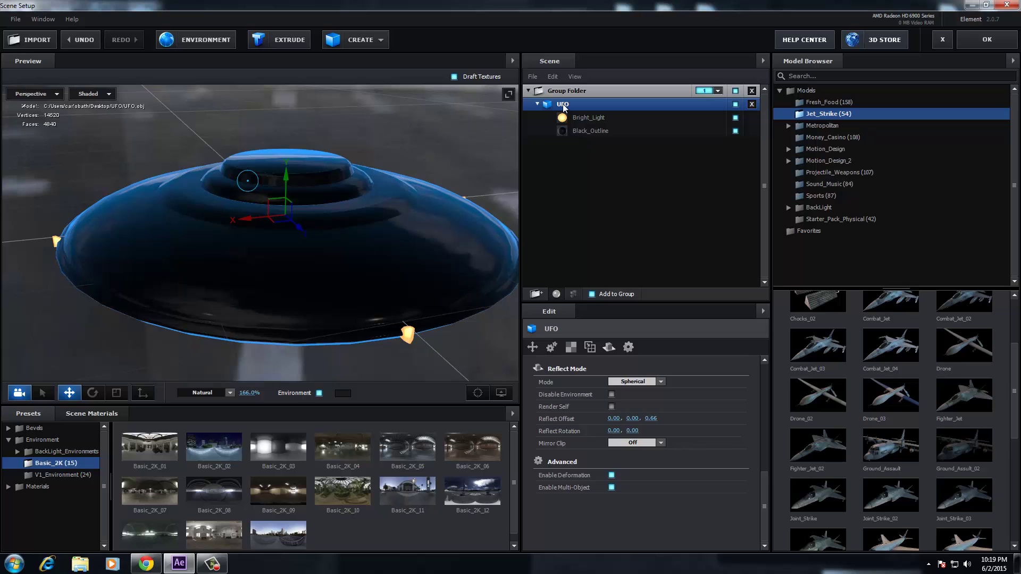
# Step: Replace the UFO with Beam_01 from the Motion_Design_2 Beams collection
pyautogui.click(751, 104)
pyautogui.doubleClick(815, 161)
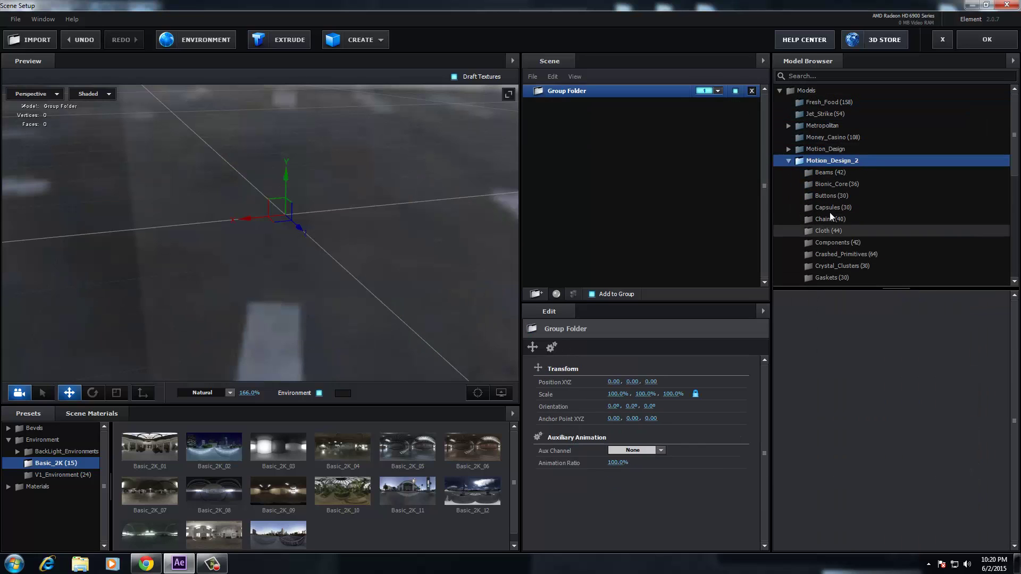
pyautogui.click(827, 174)
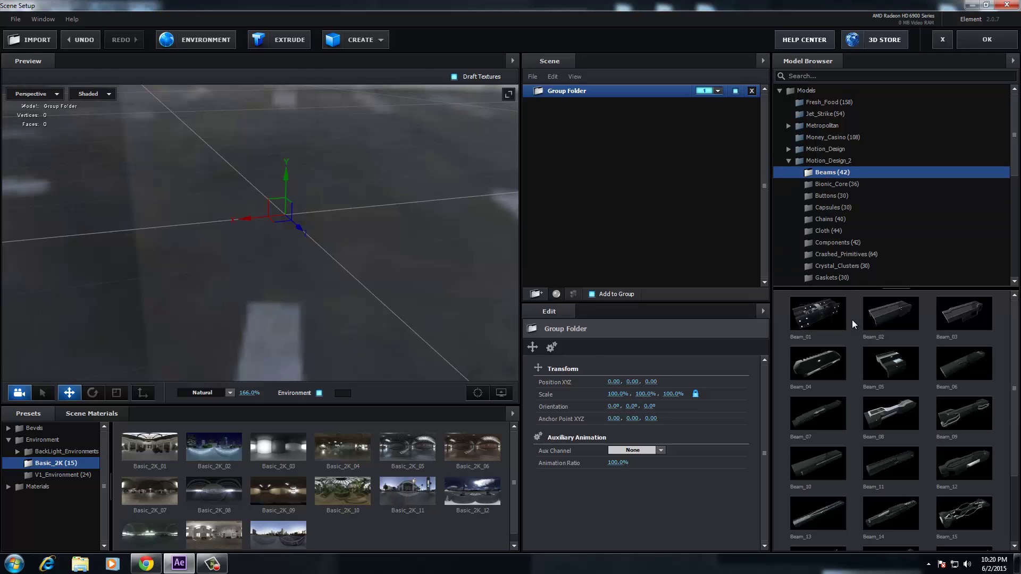
pyautogui.click(818, 319)
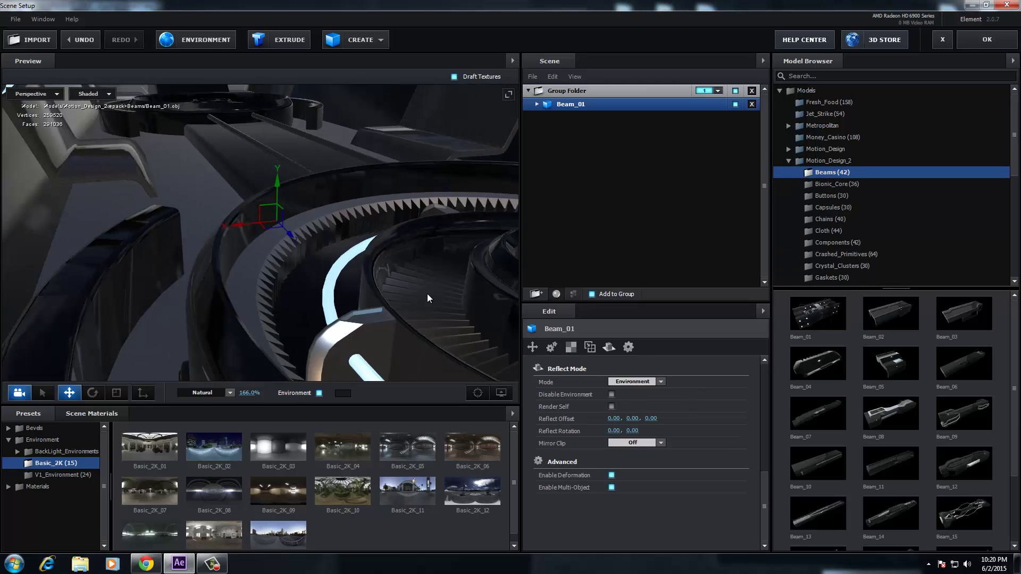
# Step: Shift-drag the beam's gizmo to create a second Beam_01 offset along its z axis
pyautogui.moveTo(373, 331); pyautogui.dragTo(453, 320)
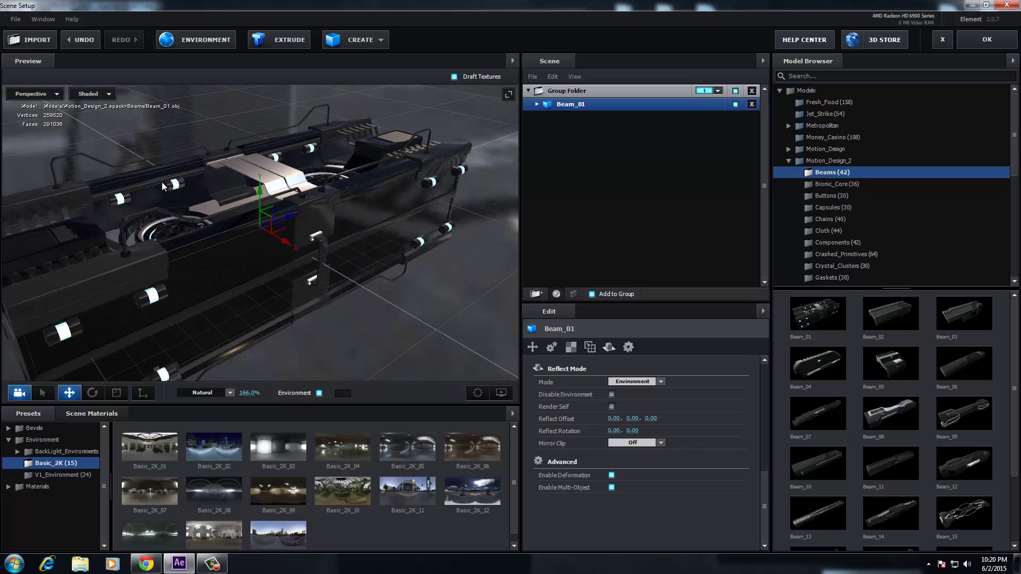
pyautogui.moveTo(162, 186); pyautogui.dragTo(199, 206)
pyautogui.moveTo(221, 250); pyautogui.dragTo(215, 257)
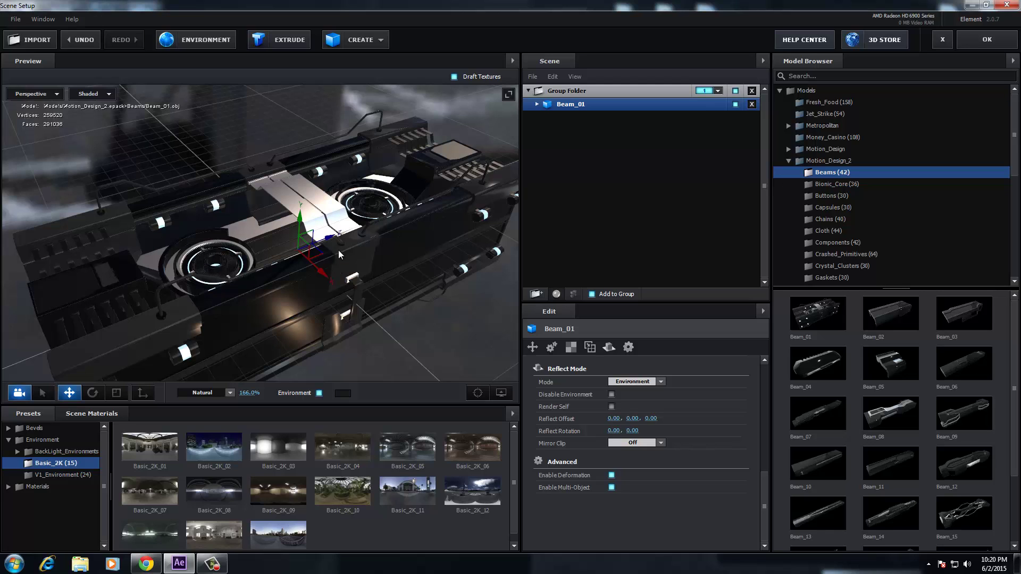
pyautogui.moveTo(339, 250); pyautogui.dragTo(373, 215)
pyautogui.scroll(-3, 372, 215)
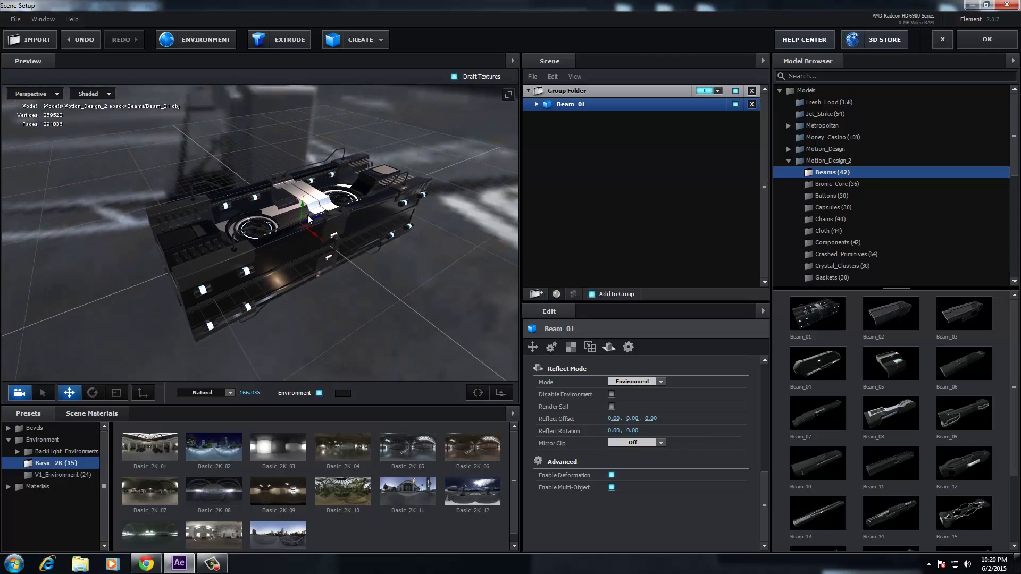
pyautogui.moveTo(310, 226); pyautogui.dragTo(330, 268)
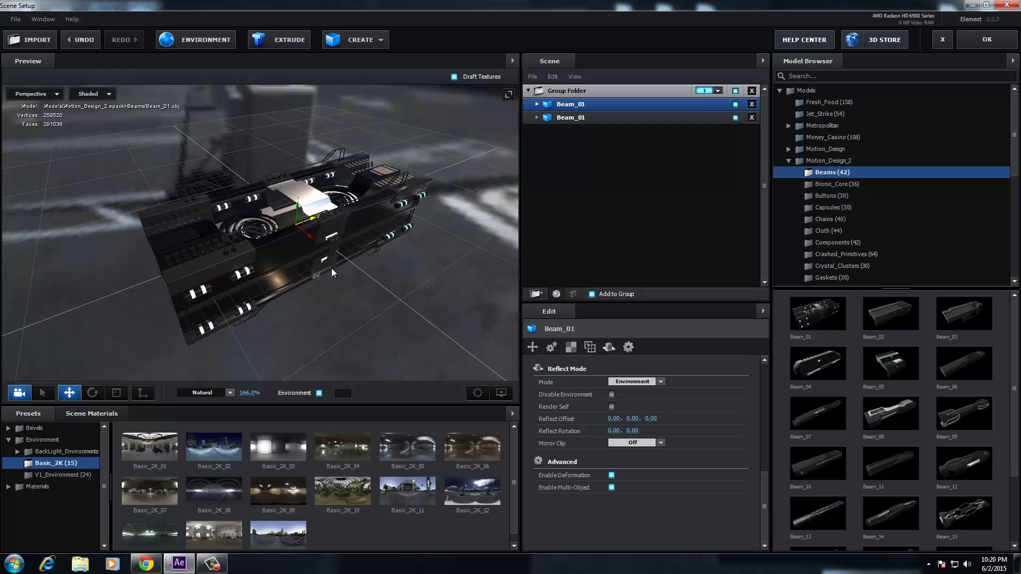
# Step: Expand Beam_01's material list and drag the duplicate beam down and right of the original
pyautogui.click(537, 104)
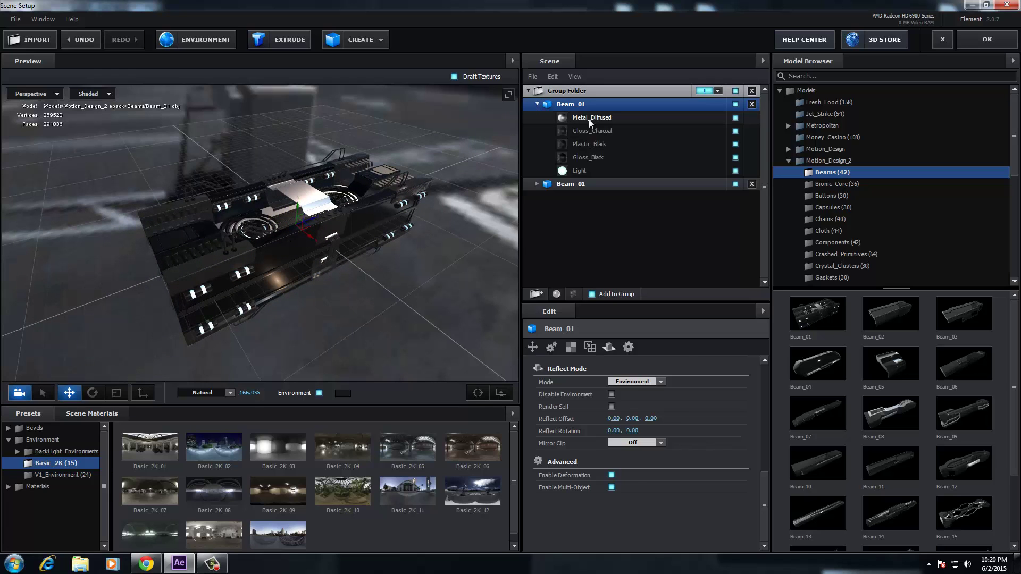
pyautogui.click(588, 120)
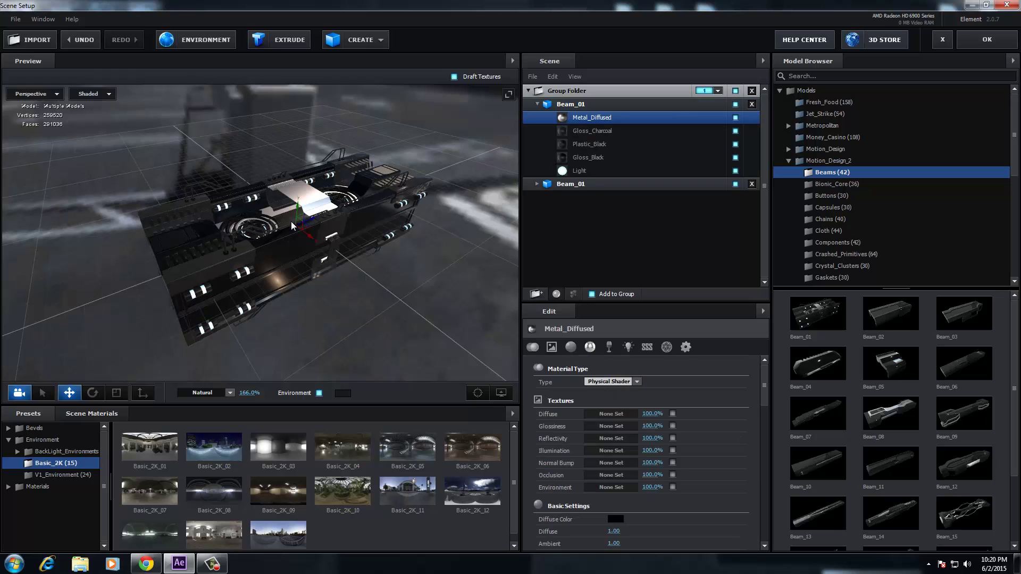
pyautogui.moveTo(291, 226); pyautogui.dragTo(431, 330)
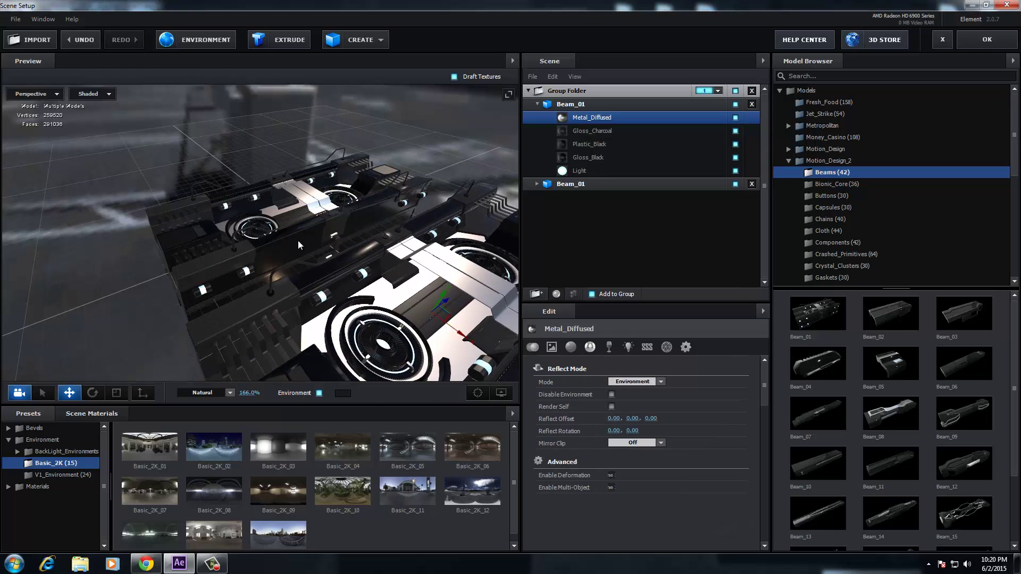
pyautogui.click(303, 255)
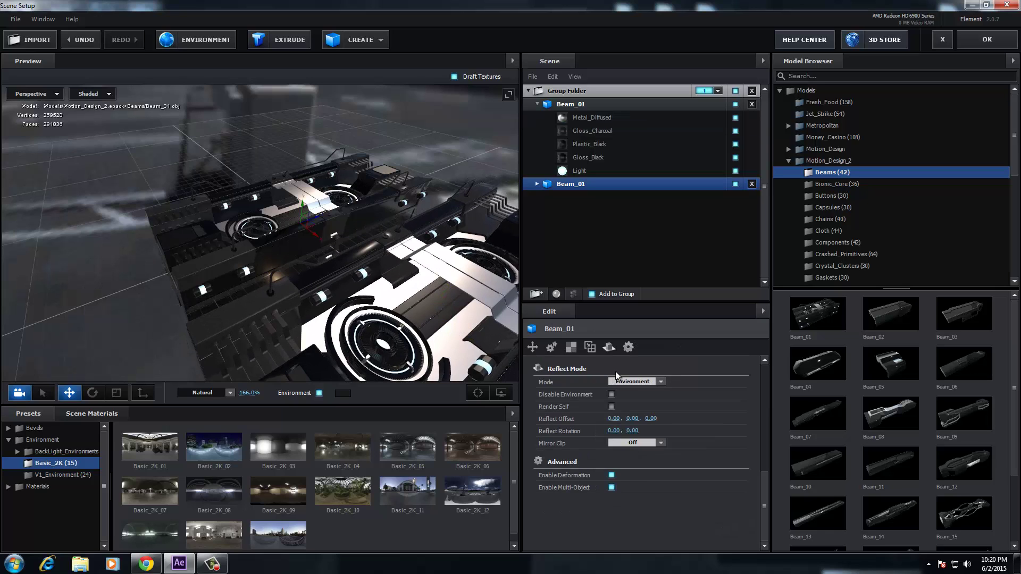
# Step: Delete both Beam_01 models and add Beam_12 to the scene
pyautogui.click(538, 104)
pyautogui.click(571, 104)
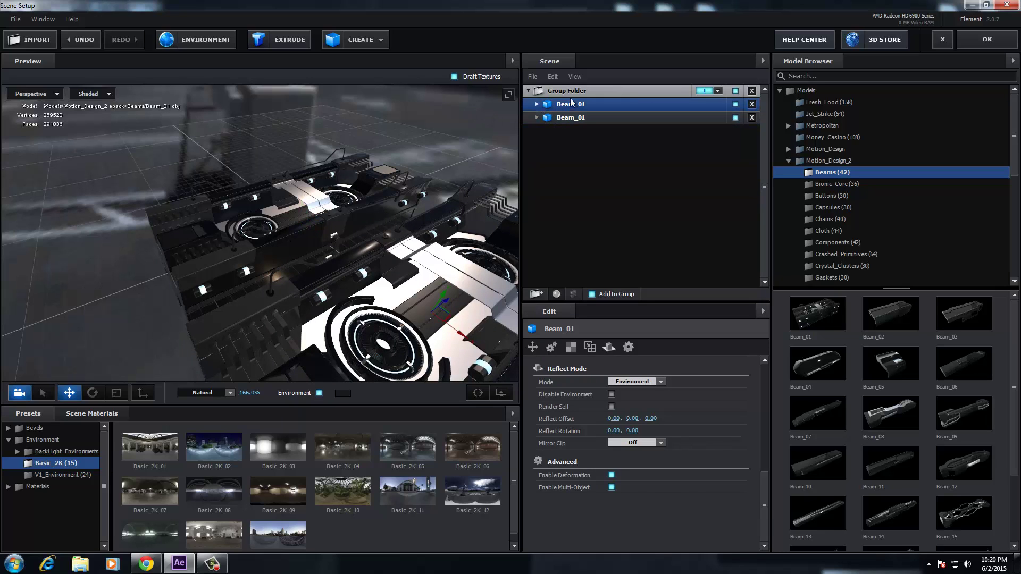
pyautogui.click(751, 104)
pyautogui.click(750, 104)
pyautogui.click(973, 465)
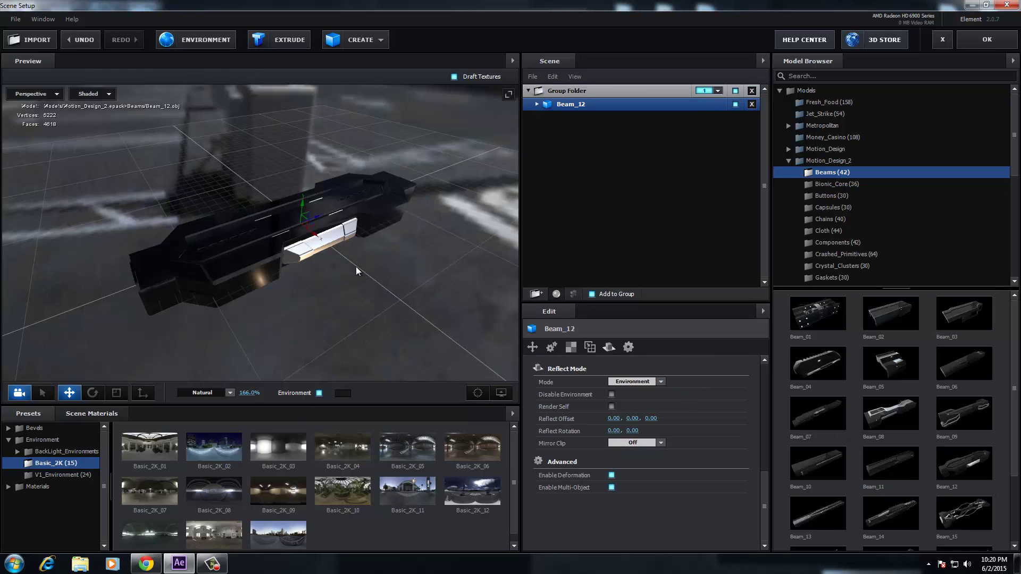
pyautogui.moveTo(304, 221); pyautogui.dragTo(349, 212)
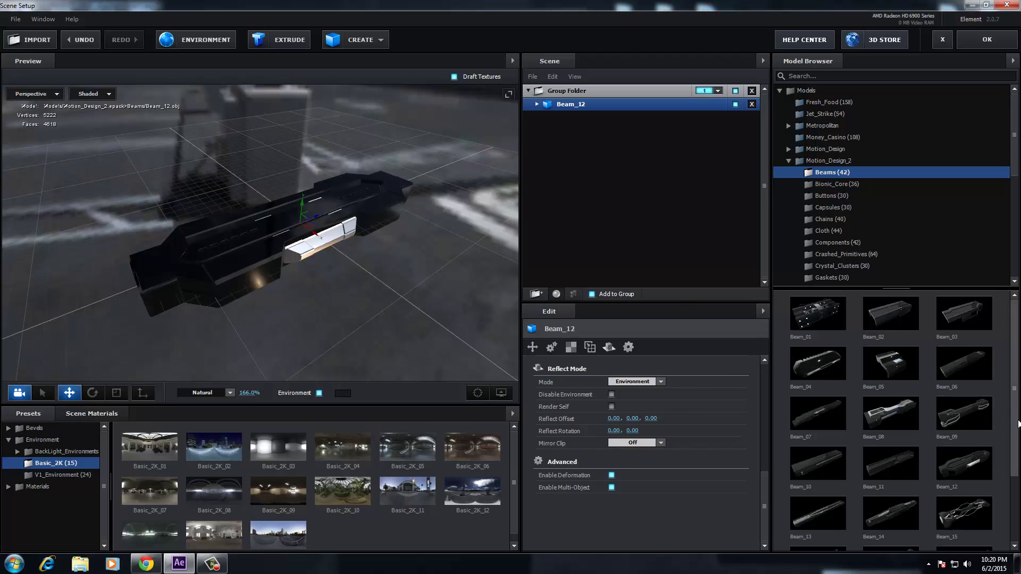
# Step: Try Bionic_Core_04, then delete it and Beam_12, leaving only the Group Folder
pyautogui.click(818, 185)
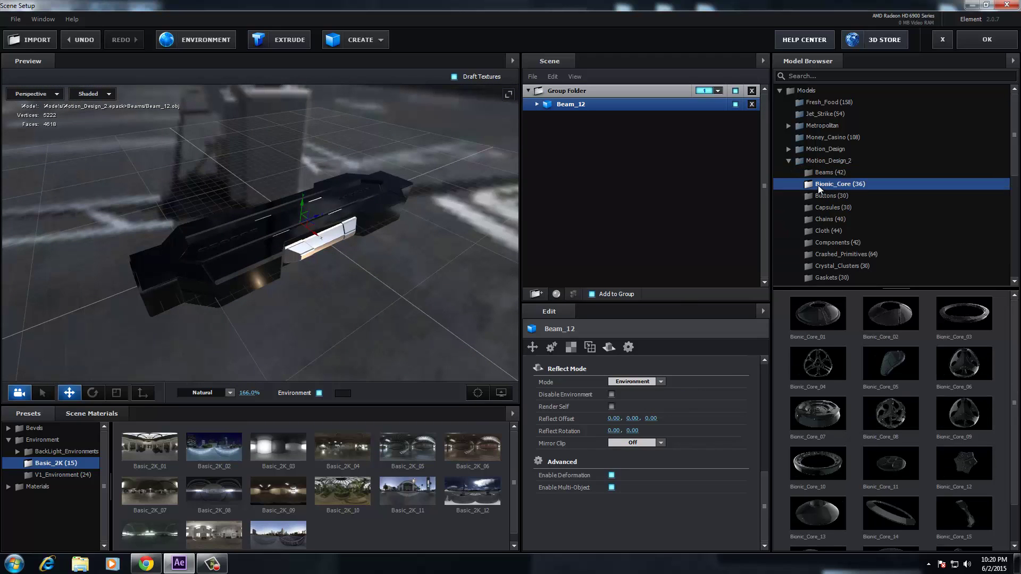
pyautogui.click(818, 369)
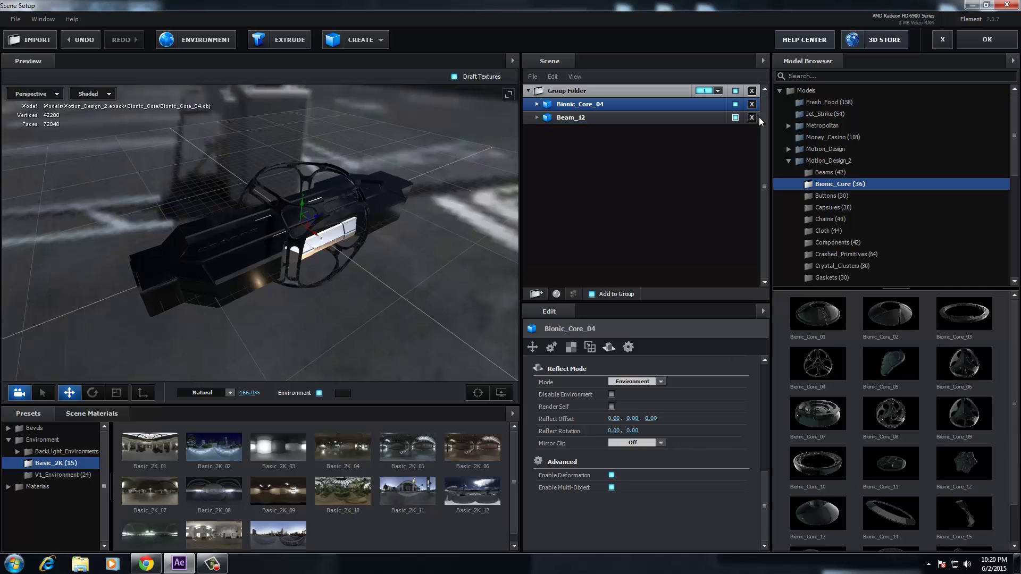
pyautogui.click(751, 104)
pyautogui.click(751, 104)
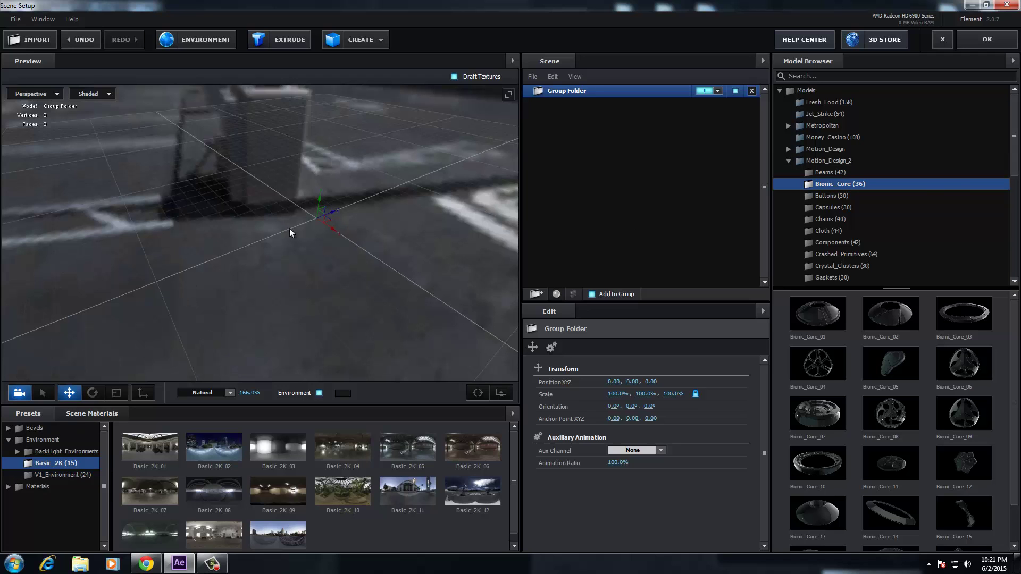
pyautogui.moveTo(299, 224); pyautogui.dragTo(277, 262)
pyautogui.moveTo(280, 225); pyautogui.dragTo(289, 260)
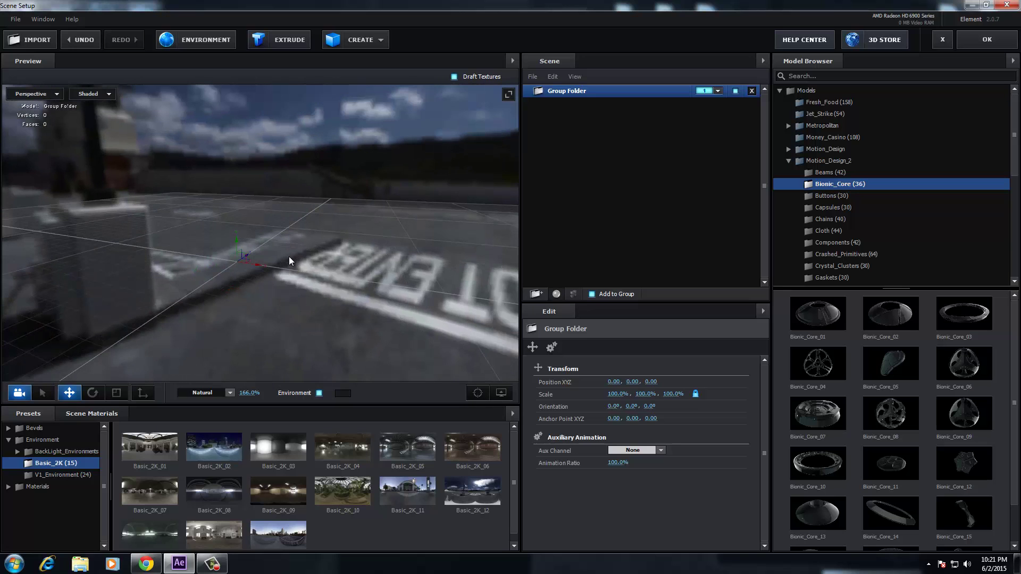
# Step: Import UFO.obj into the scene, then delete it again
pyautogui.click(33, 39)
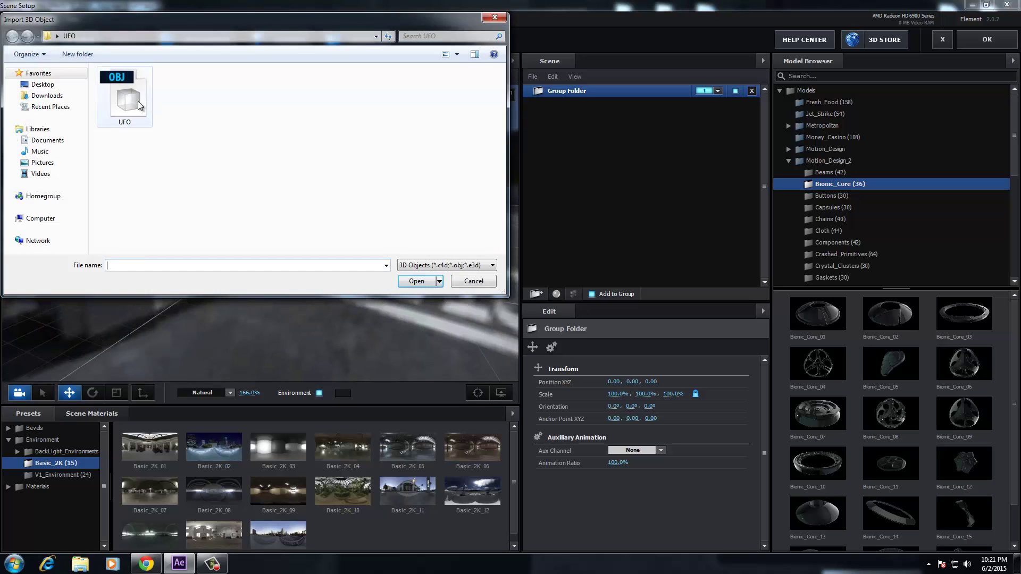
pyautogui.doubleClick(133, 101)
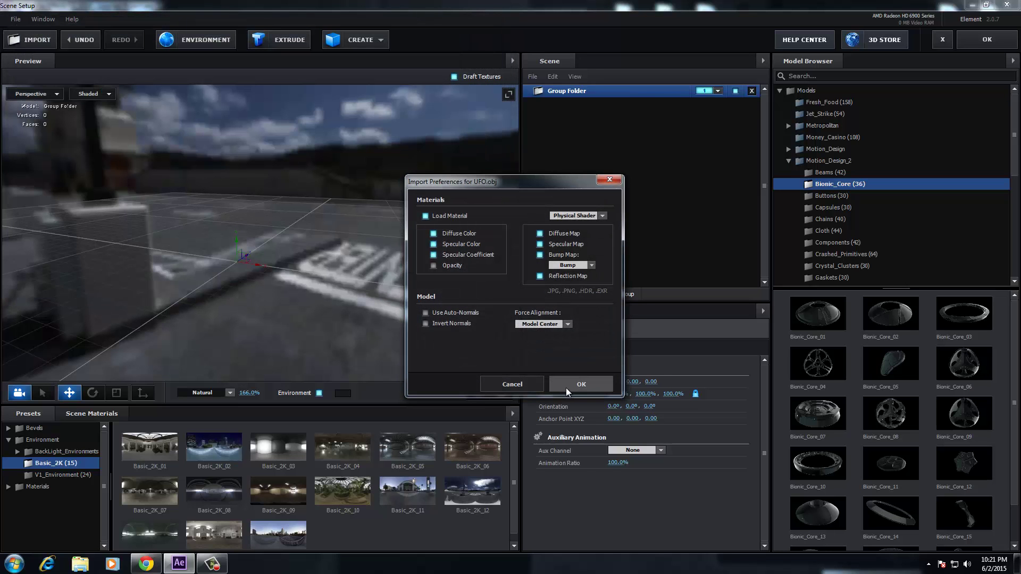
pyautogui.click(566, 387)
pyautogui.moveTo(241, 277); pyautogui.dragTo(263, 286)
pyautogui.scroll(6, 254, 275)
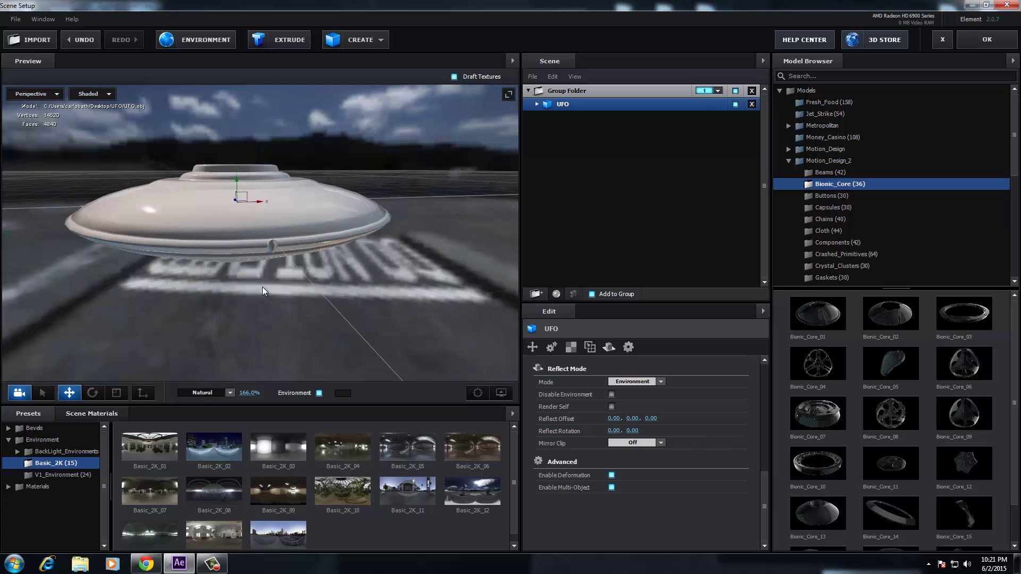
pyautogui.click(38, 43)
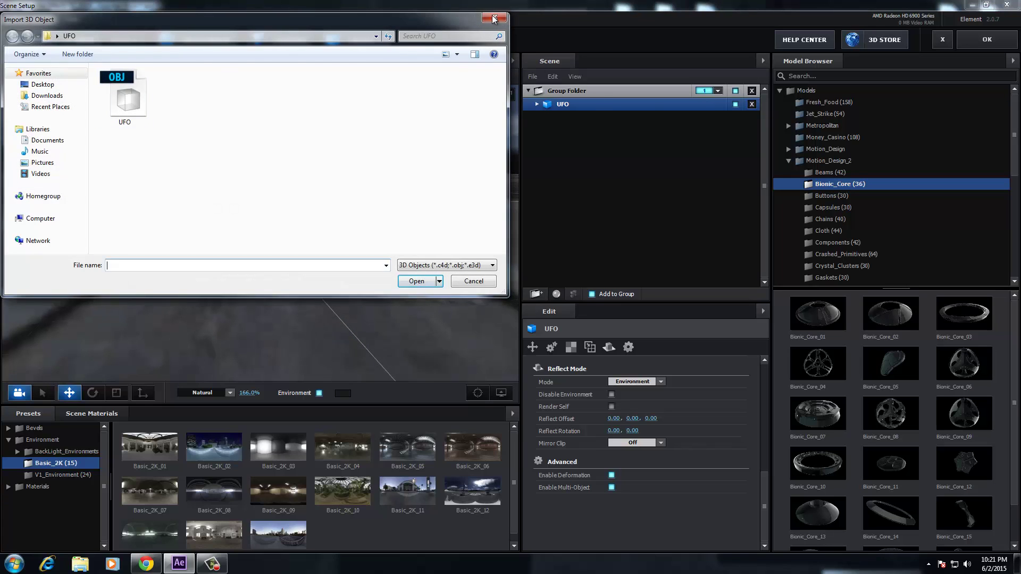
pyautogui.click(493, 20)
pyautogui.click(751, 103)
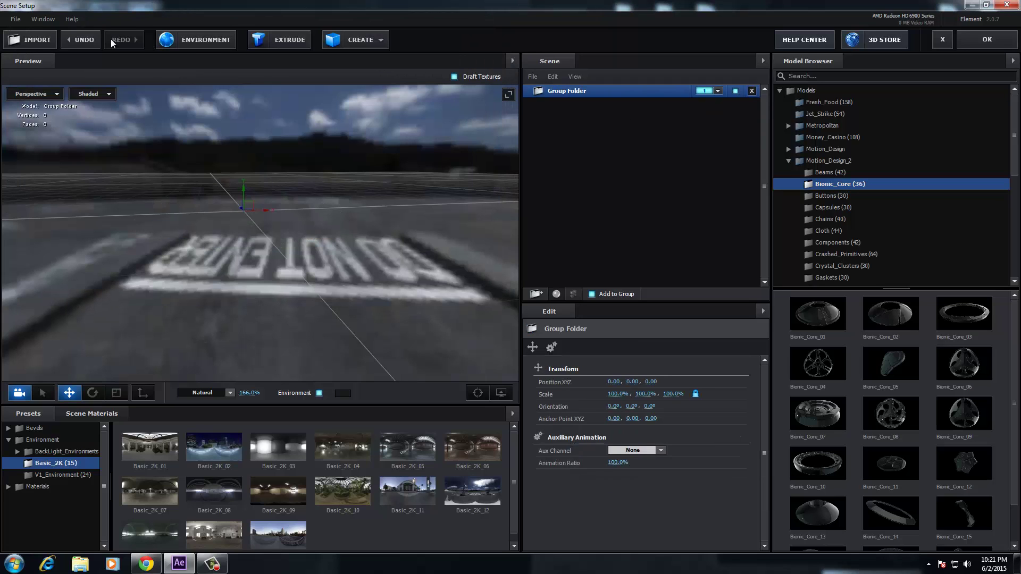
# Step: Import sof_.obj from Desktop > S_o_f > sd, accepting the import preferences
pyautogui.click(41, 47)
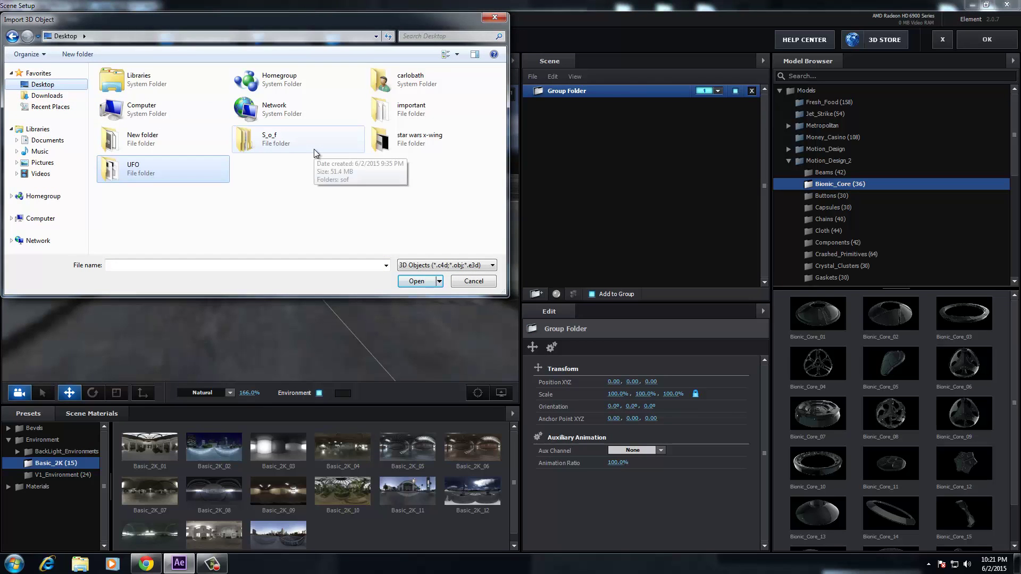
pyautogui.doubleClick(313, 153)
pyautogui.doubleClick(117, 86)
pyautogui.doubleClick(115, 98)
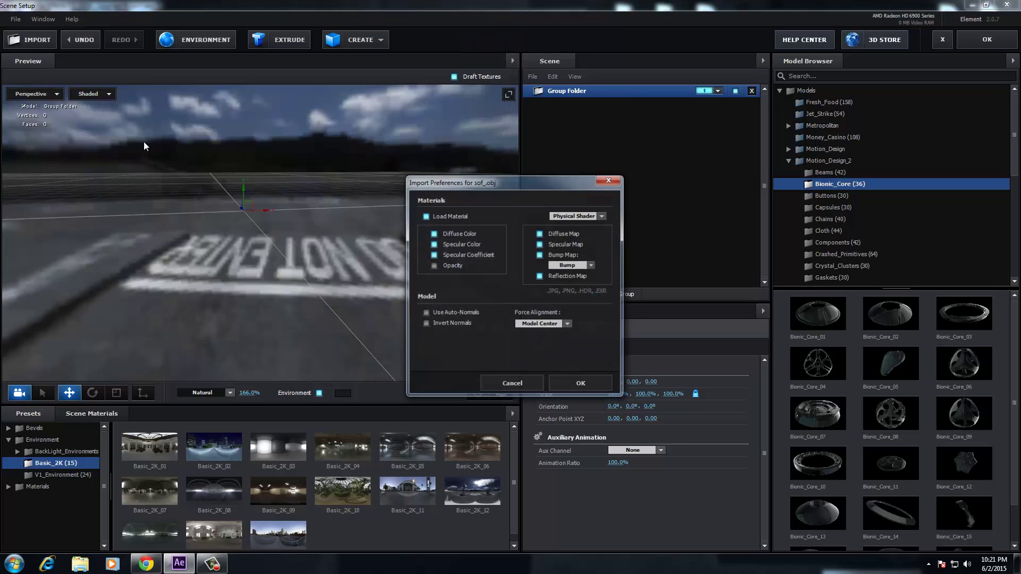
pyautogui.click(574, 377)
pyautogui.moveTo(257, 234); pyautogui.dragTo(317, 267)
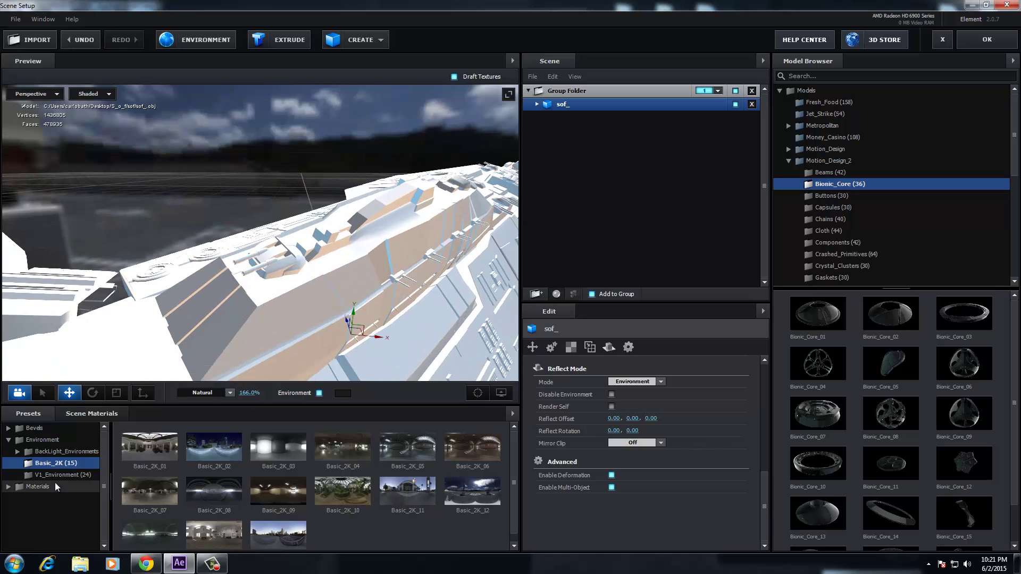
# Step: Drag metal_bronze_raw from the Pro_Shaders_2 Metal presets onto the ship's turrets
pyautogui.click(8, 486)
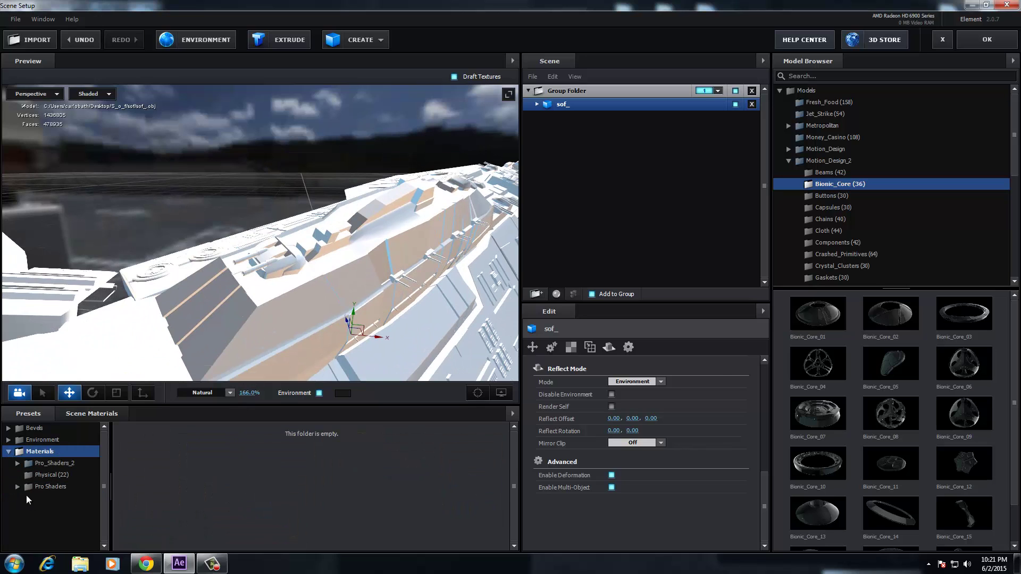
pyautogui.click(17, 467)
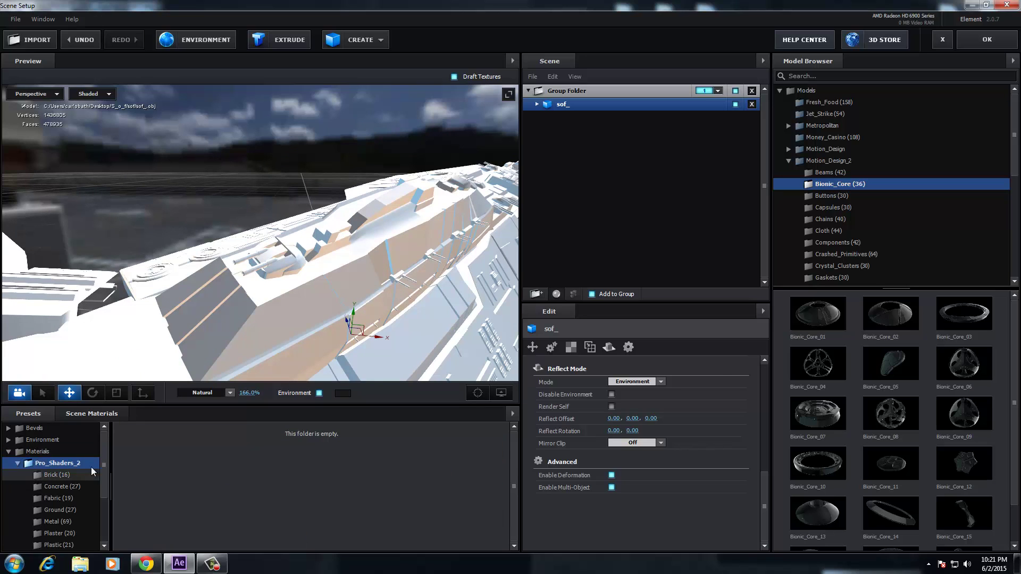
pyautogui.scroll(-3, 66, 486)
pyautogui.scroll(2, 66, 485)
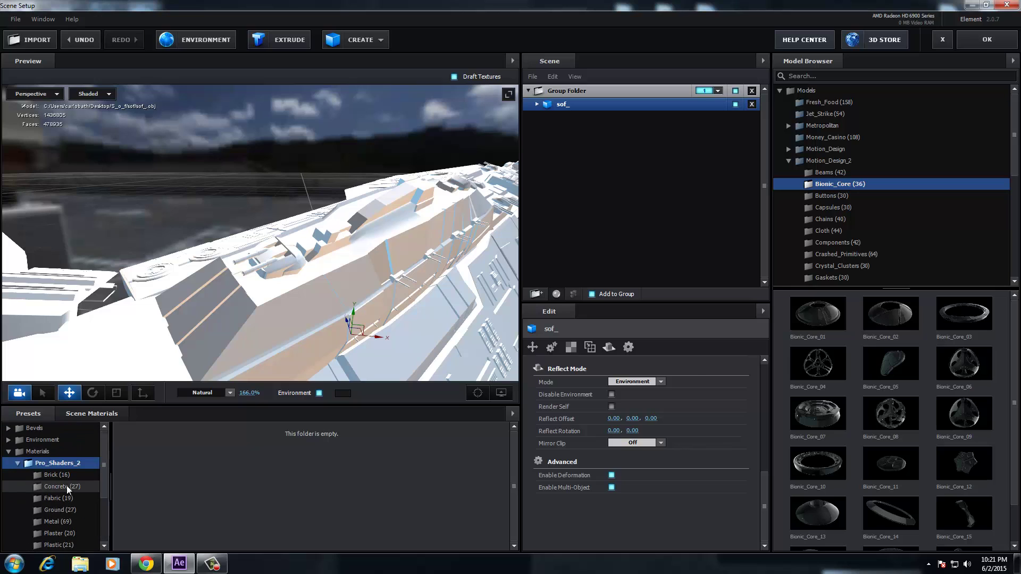
pyautogui.click(61, 520)
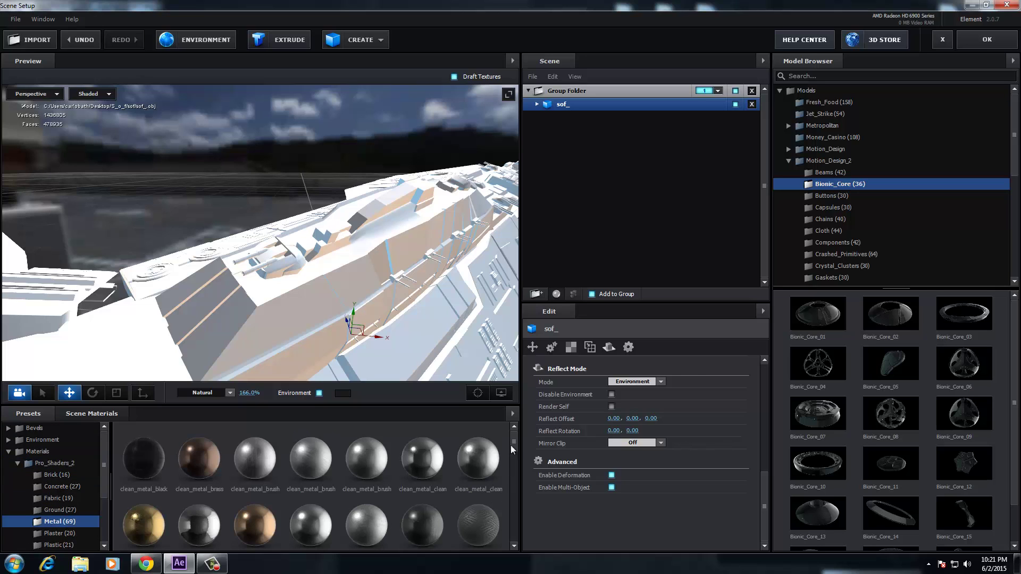
pyautogui.moveTo(515, 440); pyautogui.dragTo(517, 457)
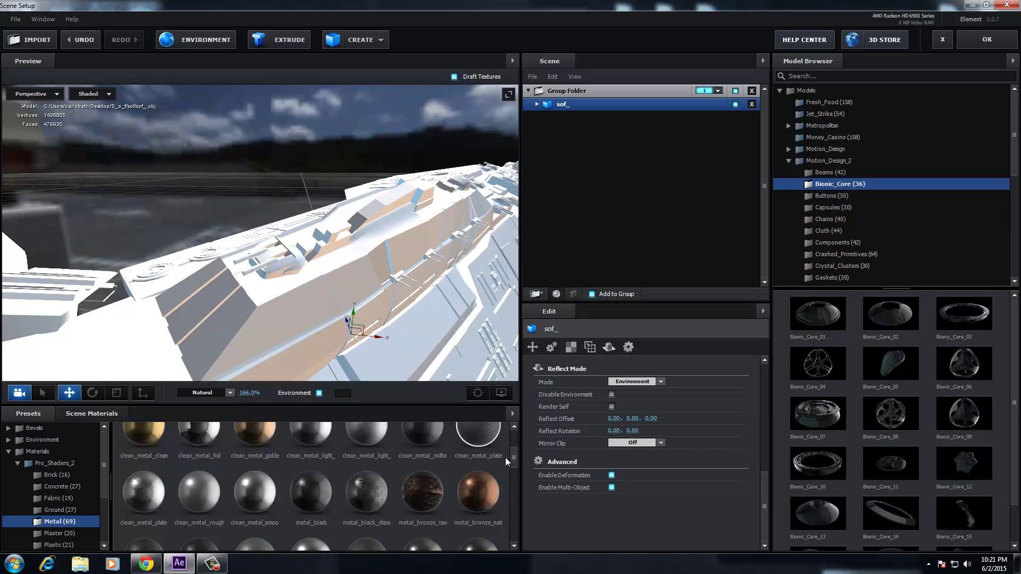
pyautogui.moveTo(512, 459); pyautogui.dragTo(515, 464)
pyautogui.scroll(-1, 515, 464)
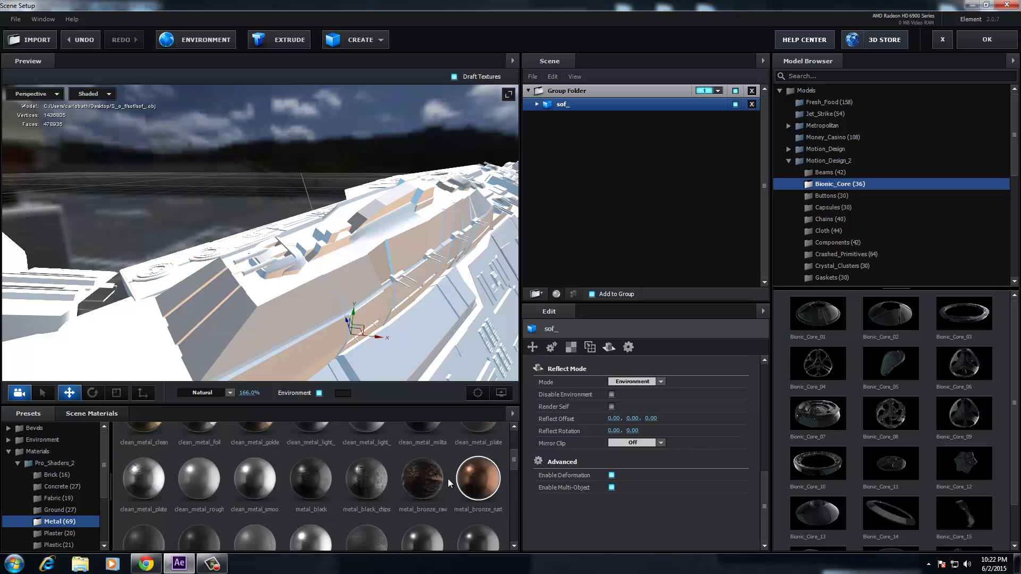
pyautogui.moveTo(415, 477); pyautogui.dragTo(321, 272)
pyautogui.scroll(2, 320, 302)
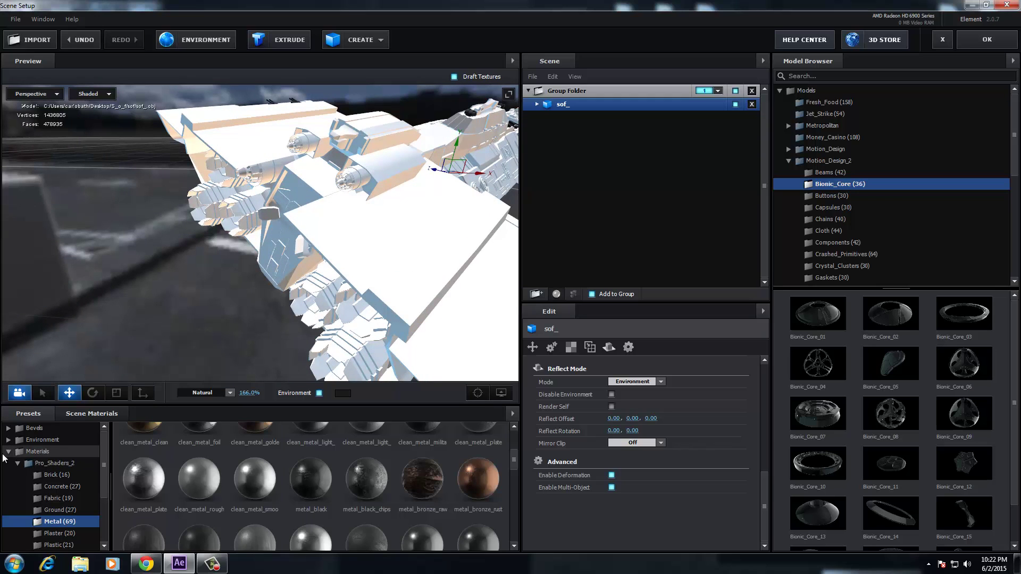
# Step: Apply the Physical Bright_Light material to the starship's engines
pyautogui.click(18, 463)
pyautogui.click(27, 475)
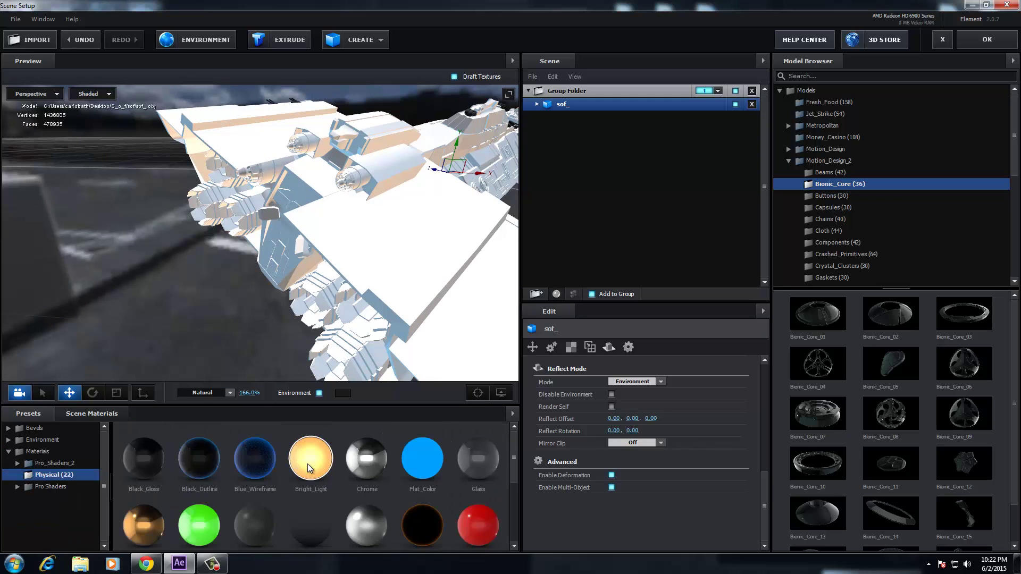
pyautogui.moveTo(309, 460); pyautogui.dragTo(330, 313)
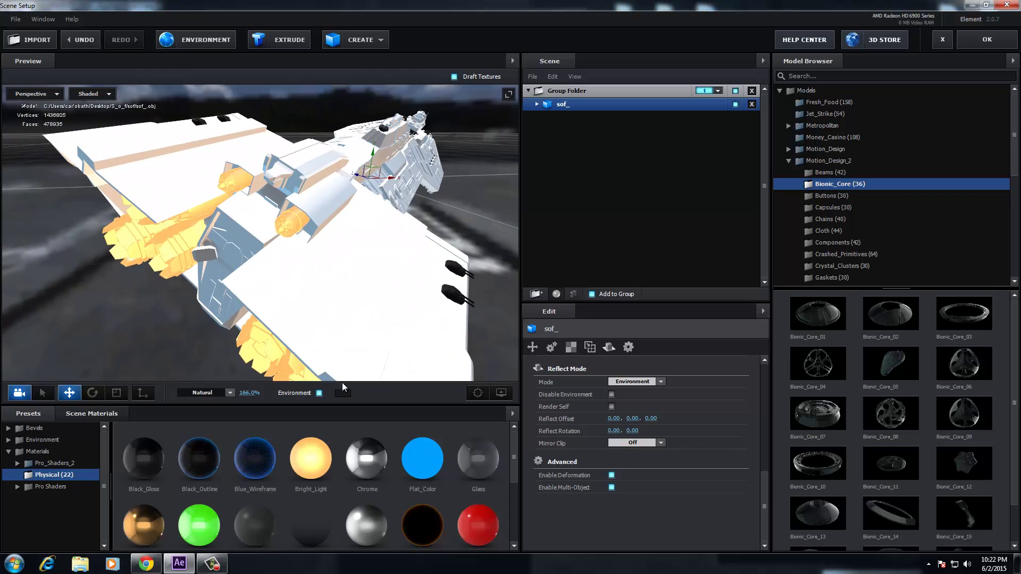
pyautogui.moveTo(358, 362); pyautogui.dragTo(347, 354)
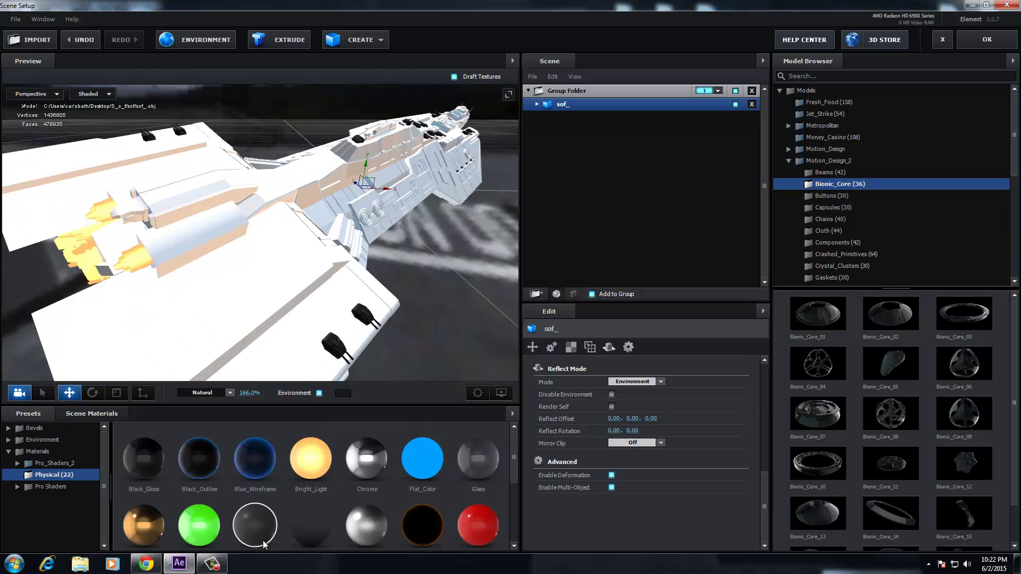
# Step: Give the hull a copper material from Pro_Shaders_2 > Metal
pyautogui.click(50, 464)
pyautogui.click(66, 521)
pyautogui.moveTo(254, 525); pyautogui.dragTo(327, 334)
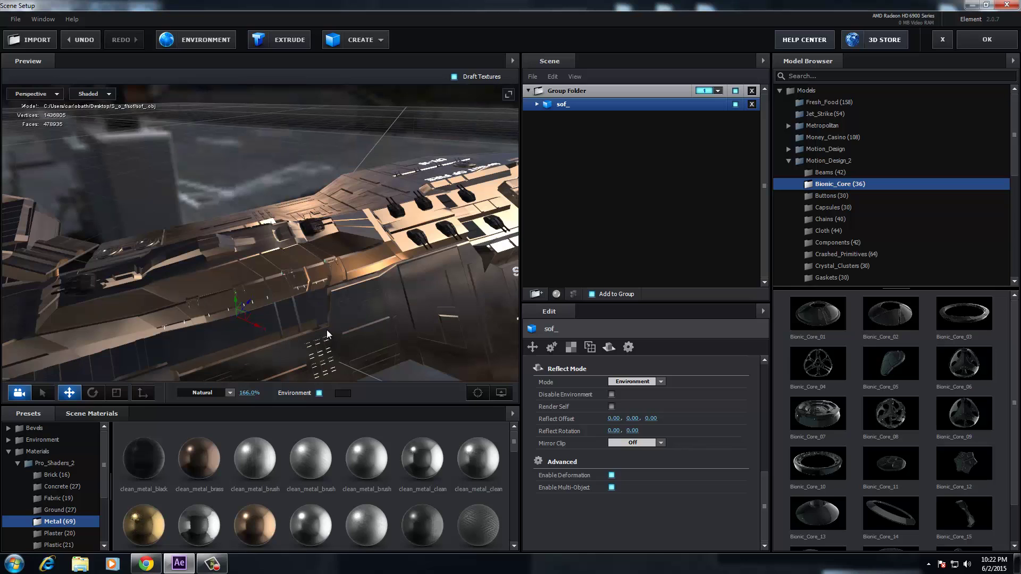
# Step: Turn on Render Self for sof_ with Mirror Clip set to Above Plane
pyautogui.click(536, 104)
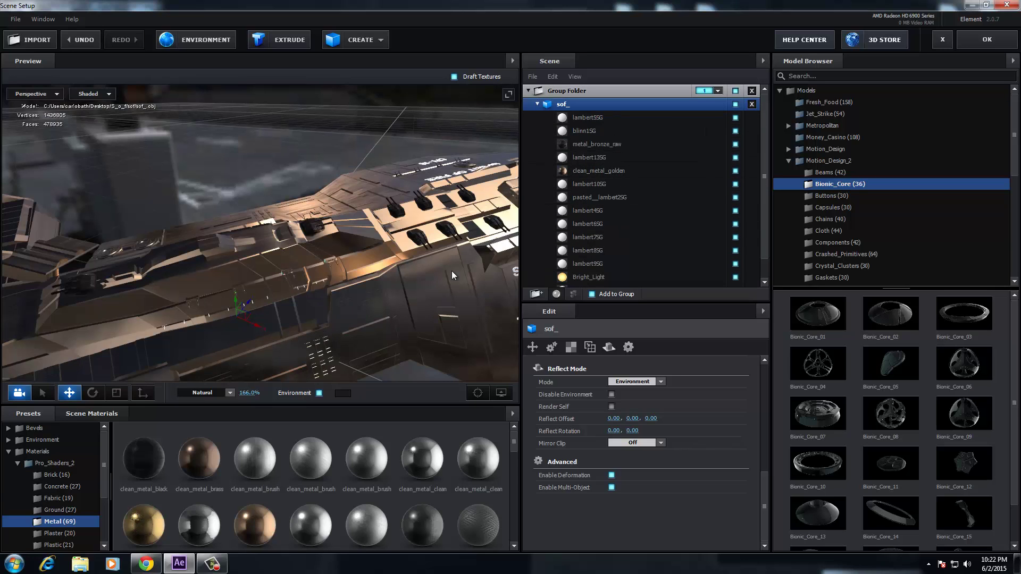
pyautogui.scroll(3, 450, 263)
pyautogui.moveTo(449, 269); pyautogui.dragTo(385, 282)
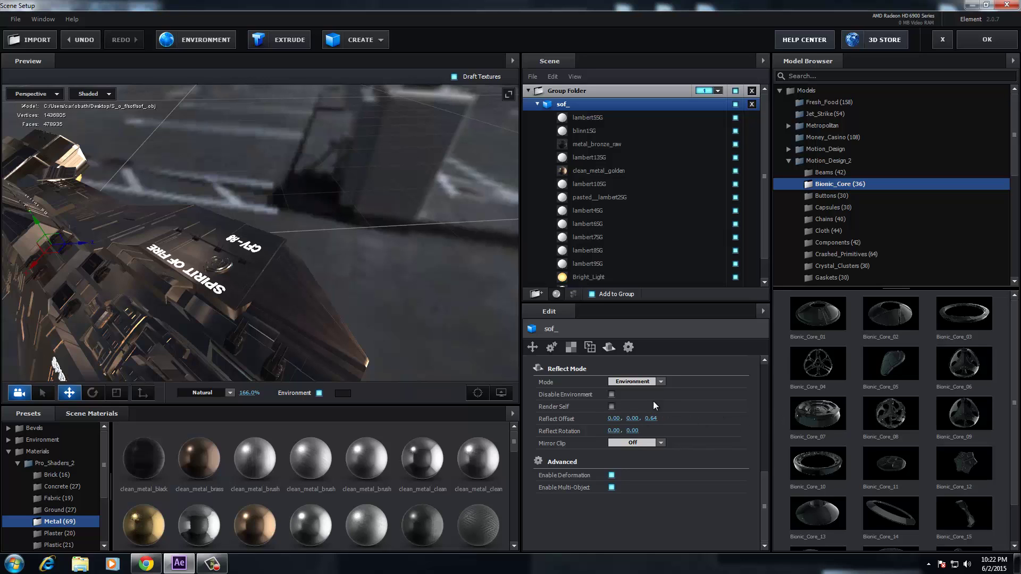
pyautogui.click(611, 406)
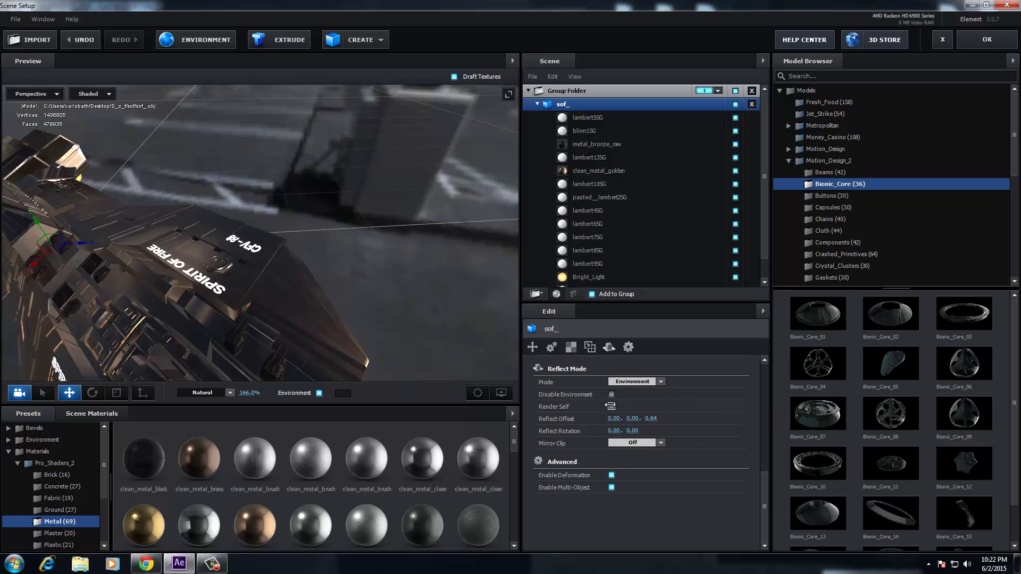
pyautogui.click(659, 443)
pyautogui.click(633, 455)
pyautogui.moveTo(314, 356); pyautogui.dragTo(362, 310)
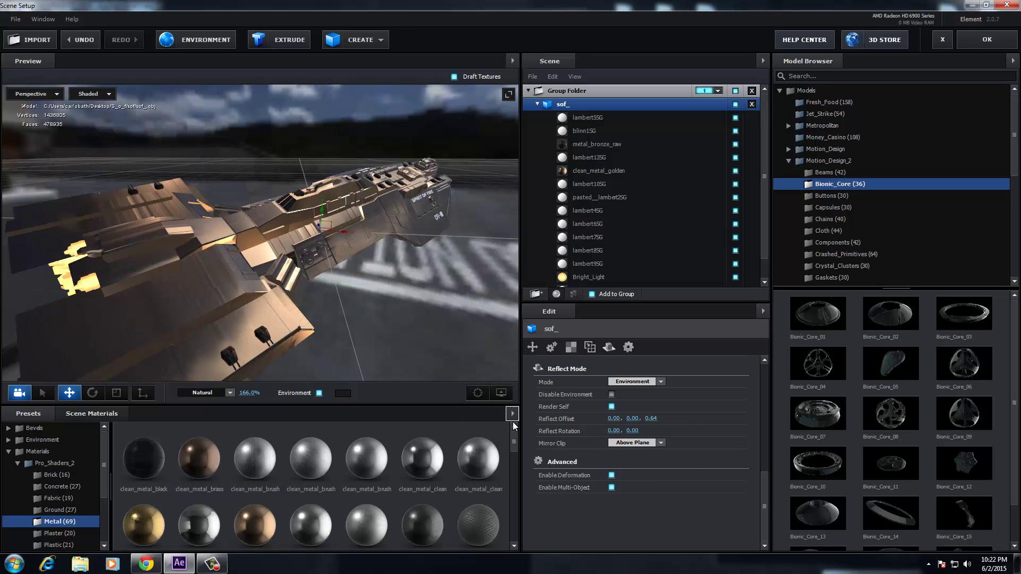
pyautogui.moveTo(264, 284); pyautogui.dragTo(297, 326)
# Step: Replace the golden hull material with metal_rusted_03 and accept the scene into After Effects
pyautogui.moveTo(513, 444); pyautogui.dragTo(505, 522)
pyautogui.moveTo(483, 441); pyautogui.dragTo(282, 257)
pyautogui.scroll(5, 282, 257)
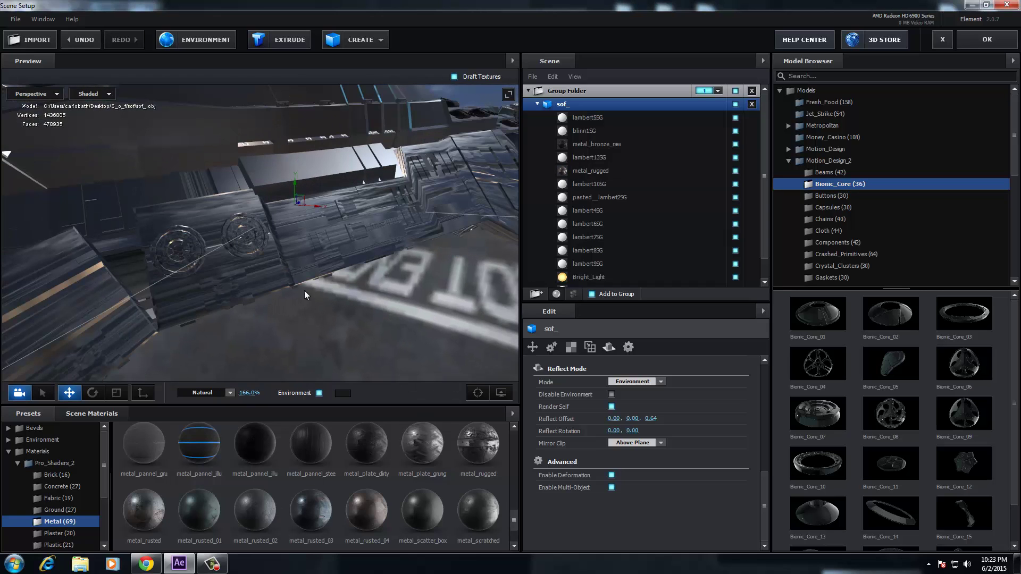
pyautogui.moveTo(303, 281); pyautogui.dragTo(316, 238)
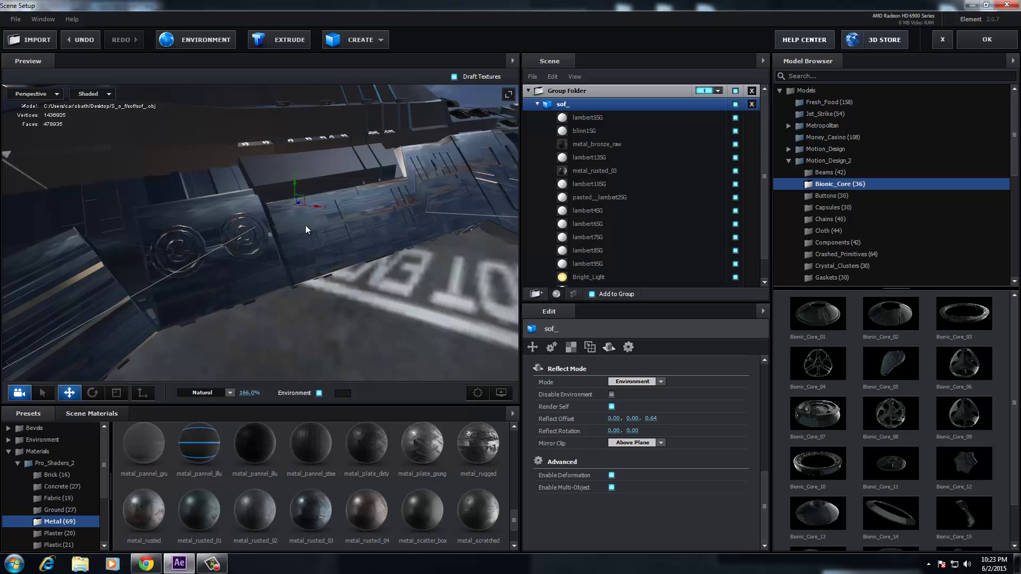
pyautogui.scroll(-3, 307, 225)
pyautogui.moveTo(374, 231); pyautogui.dragTo(401, 235)
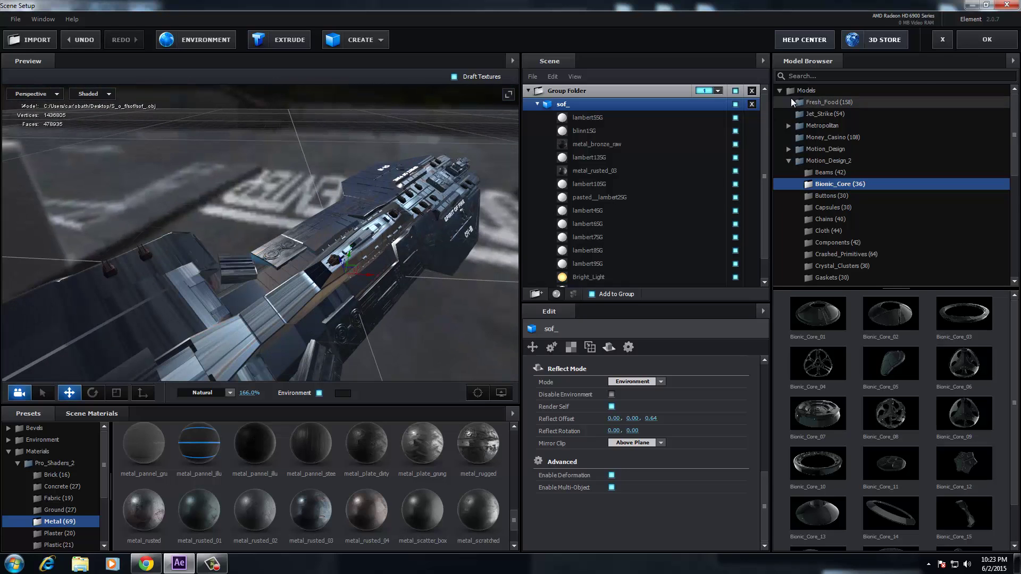
pyautogui.click(986, 39)
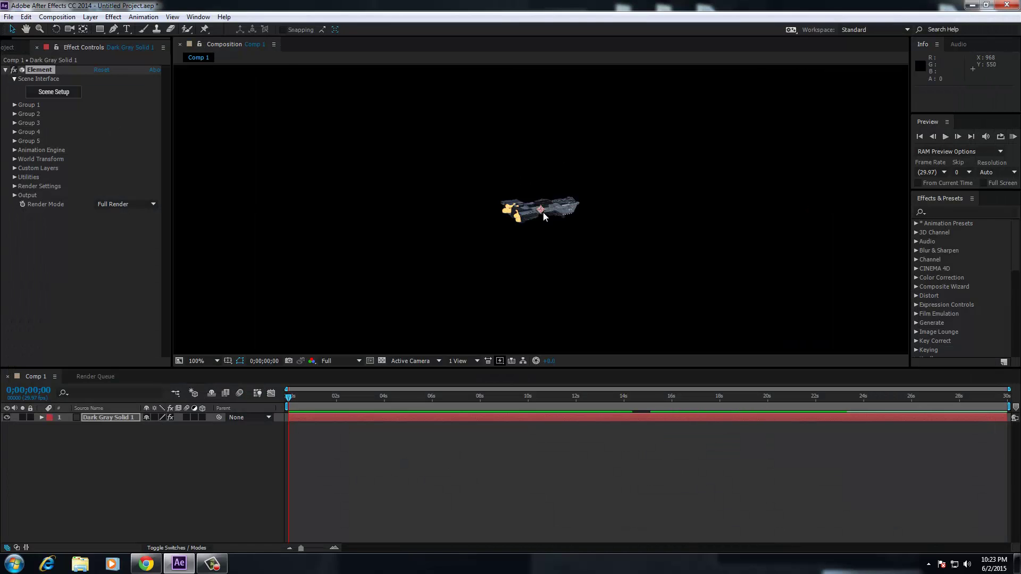
# Step: Add a new Camera 1 layer via Layer > New > Camera with default settings
pyautogui.click(90, 17)
pyautogui.moveTo(100, 29)
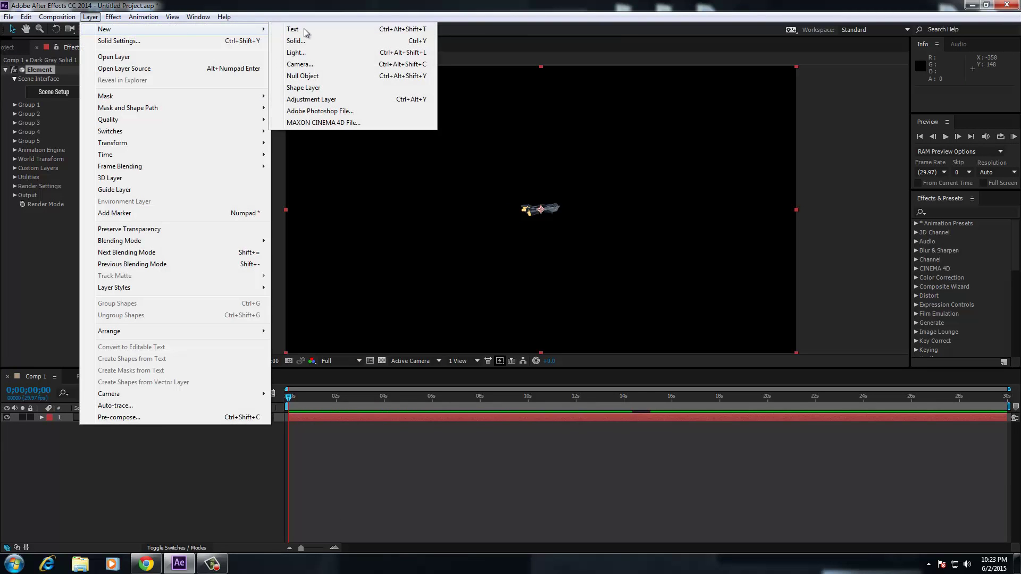
pyautogui.click(303, 64)
pyautogui.click(616, 400)
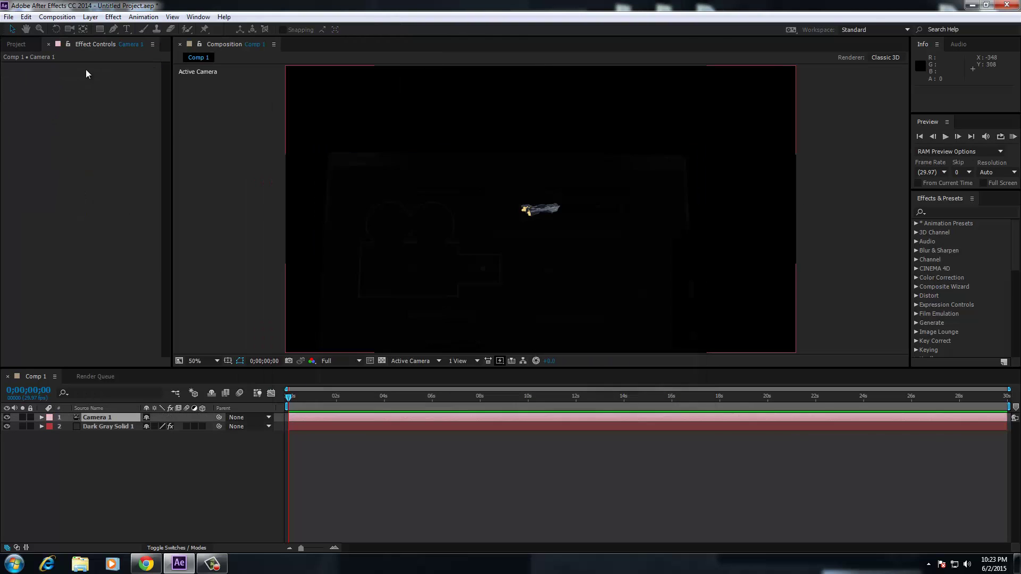
# Step: Orbit and dolly the camera to frame the starship from a close rear three-quarter angle
pyautogui.click(69, 29)
pyautogui.moveTo(526, 213); pyautogui.dragTo(440, 162)
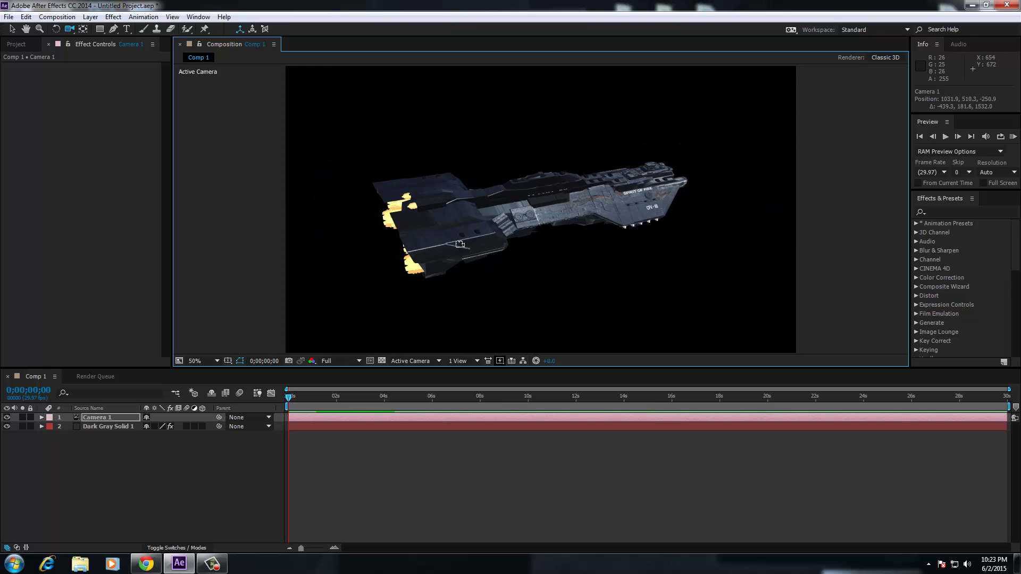
pyautogui.moveTo(460, 245); pyautogui.dragTo(545, 250)
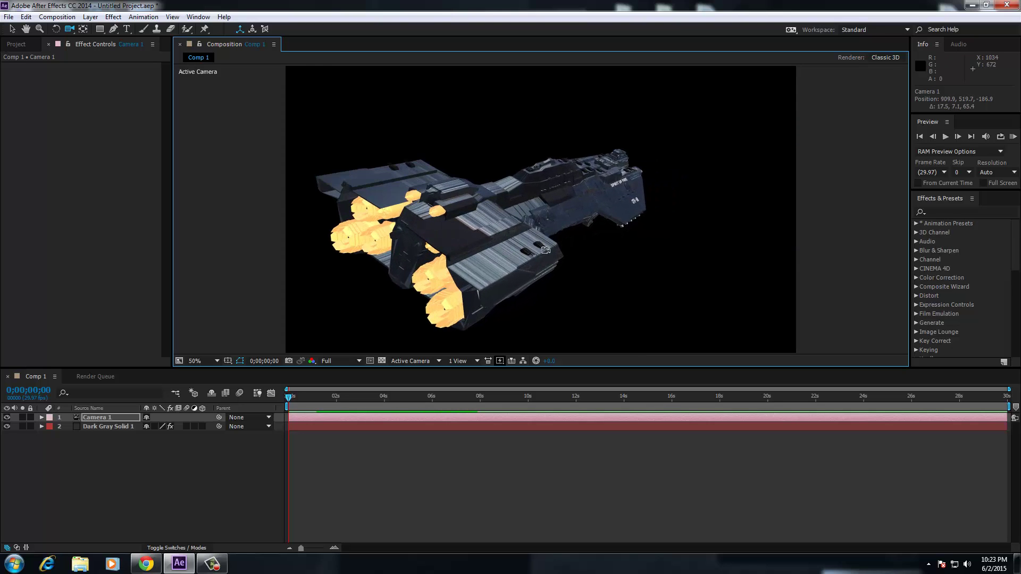
# Step: Apply Stylize > Glow to Dark Gray Solid 1 and raise Glow Threshold to 96.5%
pyautogui.click(126, 426)
pyautogui.rightClick(126, 423)
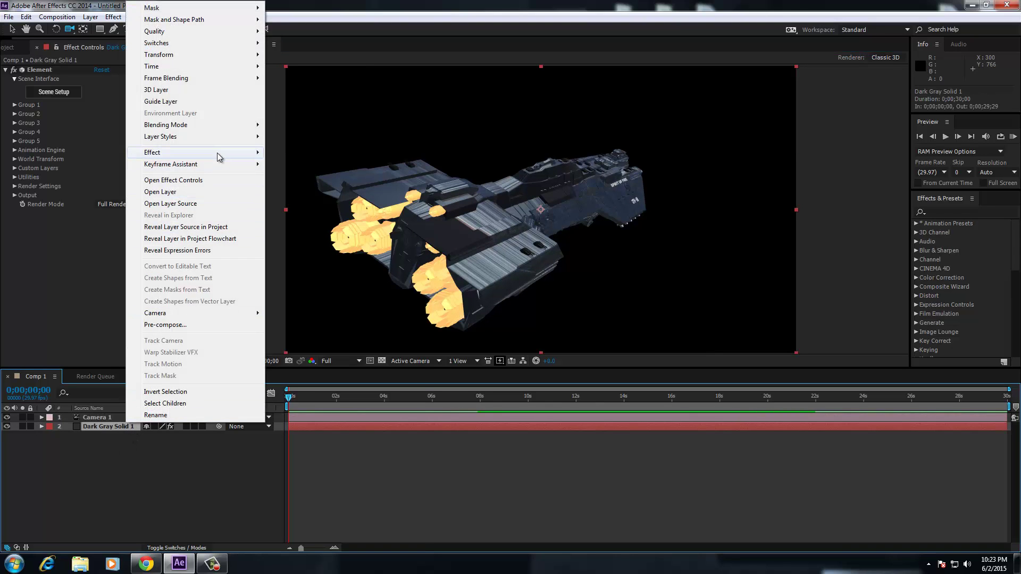
pyautogui.moveTo(222, 153)
pyautogui.moveTo(387, 484)
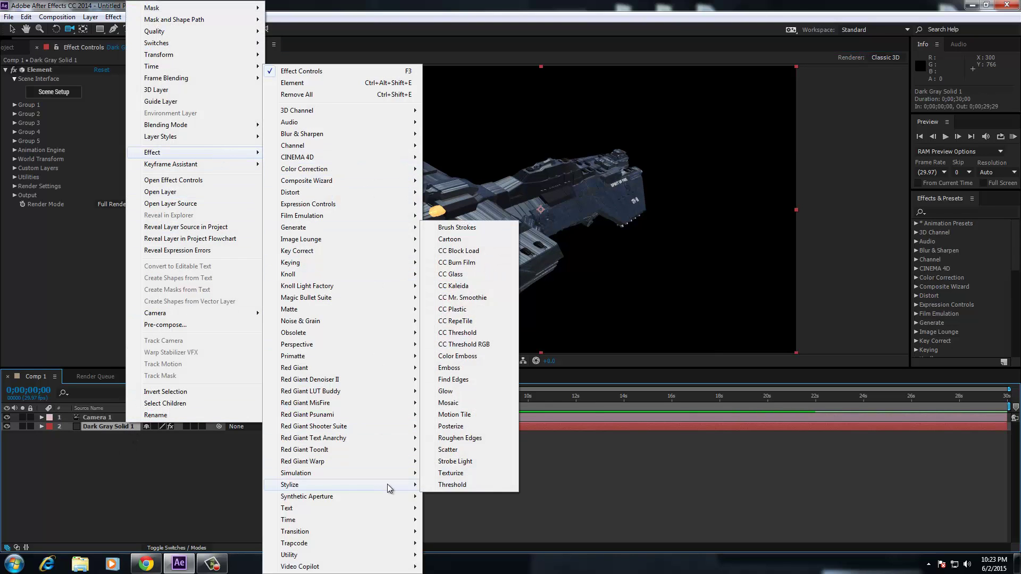
pyautogui.click(447, 391)
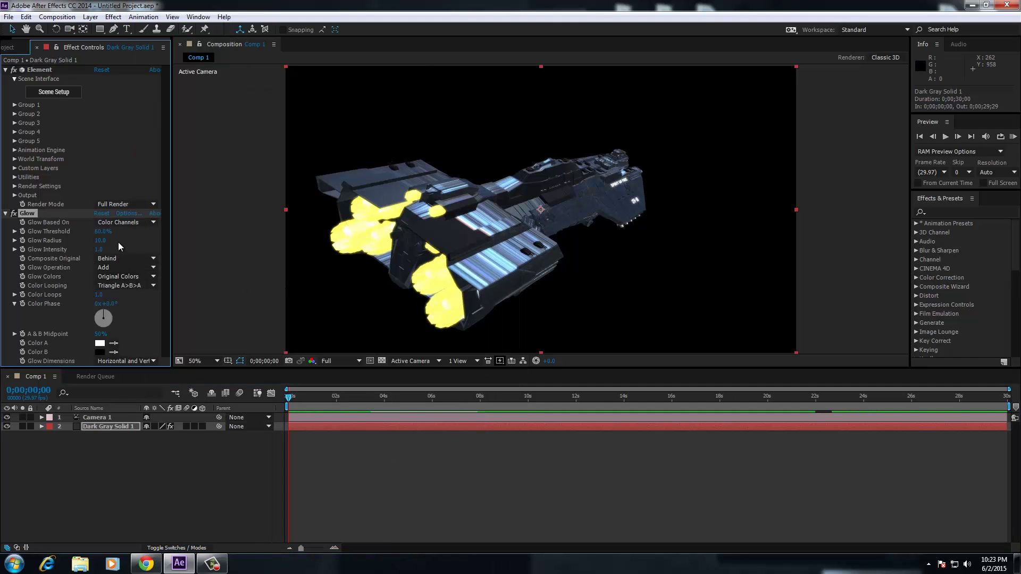
pyautogui.moveTo(105, 234); pyautogui.dragTo(151, 227)
pyautogui.click(366, 232)
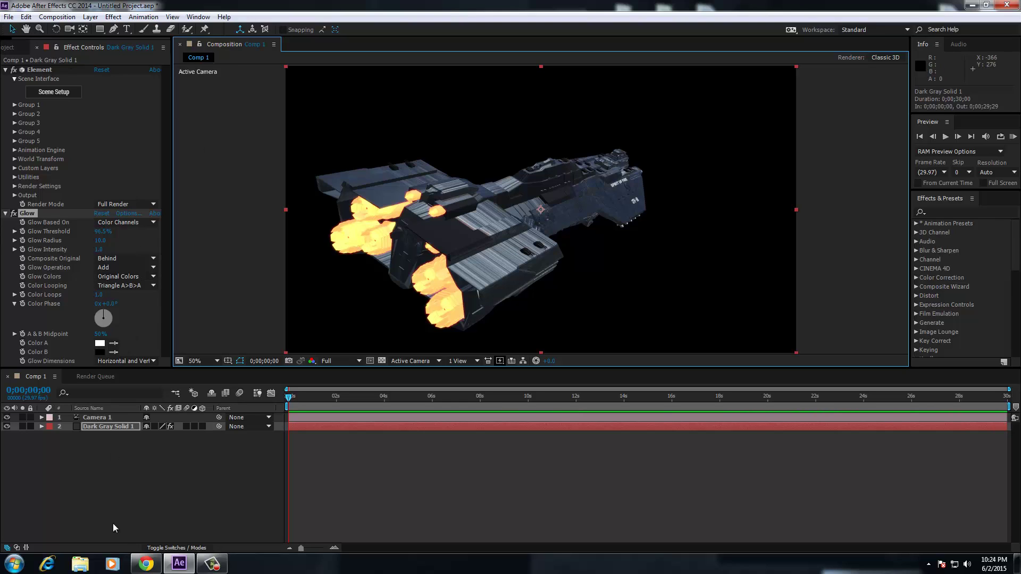
# Step: Orbit Camera 1 to position 984.8, 441.3, 165.8, showing the SPIRIT OF FIRE flank
pyautogui.press('c')
pyautogui.moveTo(373, 260)
pyautogui.mouseDown()
pyautogui.moveTo(444, 263)
pyautogui.moveTo(388, 270)
pyautogui.mouseUp()
pyautogui.moveTo(621, 260)
pyautogui.mouseDown()
pyautogui.moveTo(620, 277)
pyautogui.moveTo(614, 264)
pyautogui.mouseUp()
pyautogui.moveTo(710, 274); pyautogui.dragTo(659, 286)
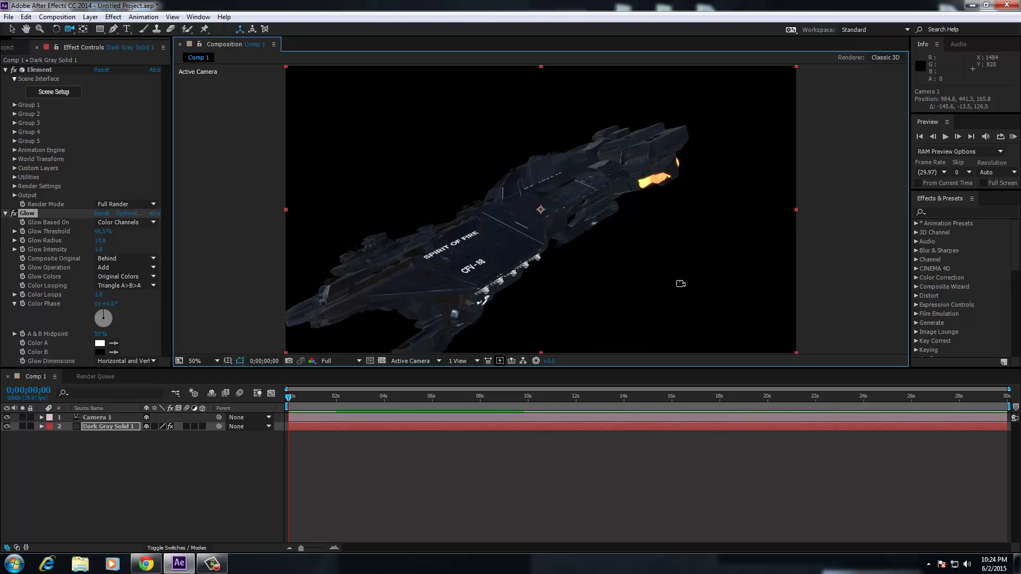